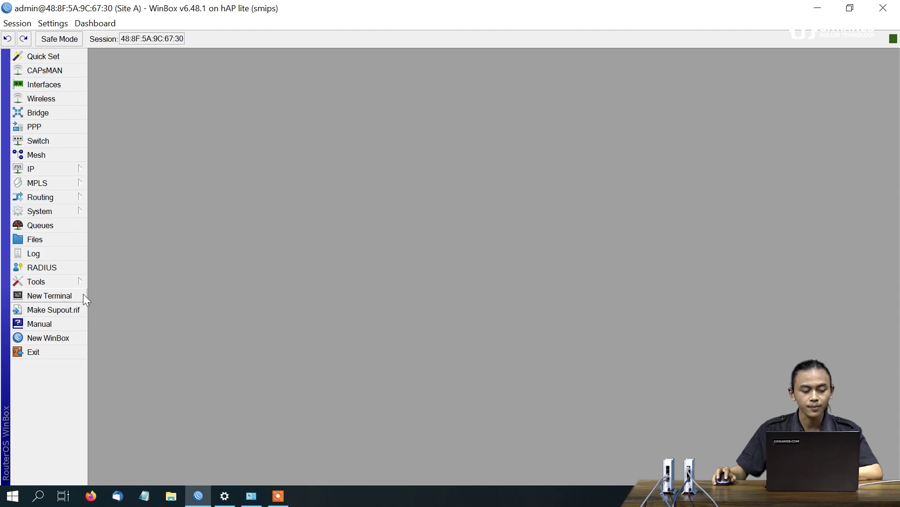
From the Site A router terminal, ping 8.8.8.8 and stop it to view the summary
{"action": "left_click", "coordinate": [83, 294]}
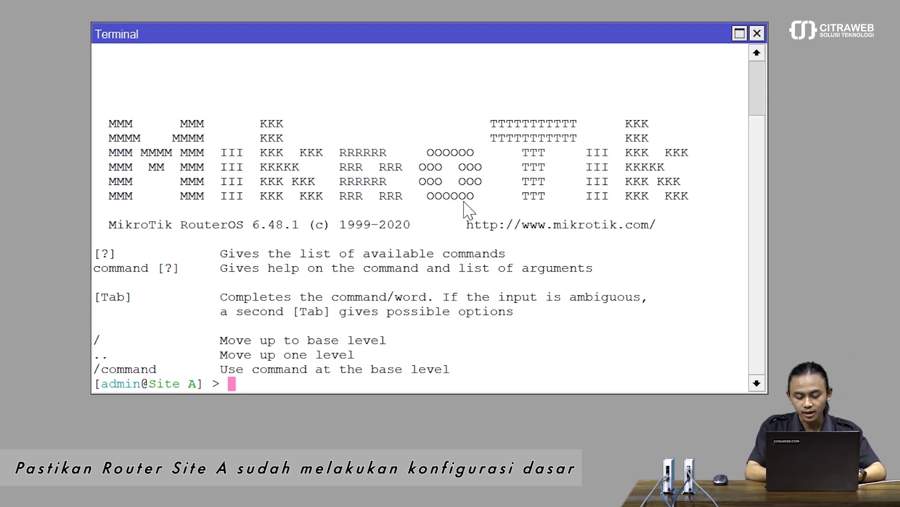
{"action": "type", "text": "ping 8.8.8"}
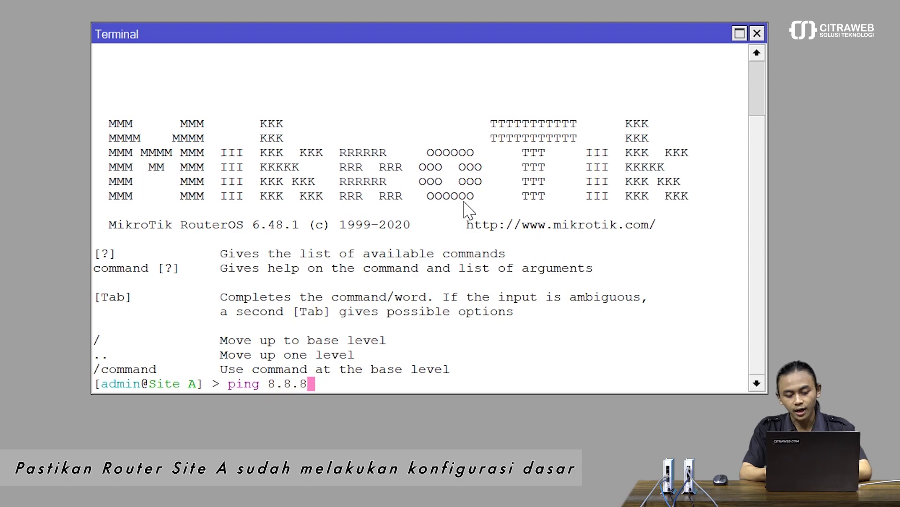
{"action": "type", "text": ".8"}
{"action": "key", "text": "Return"}
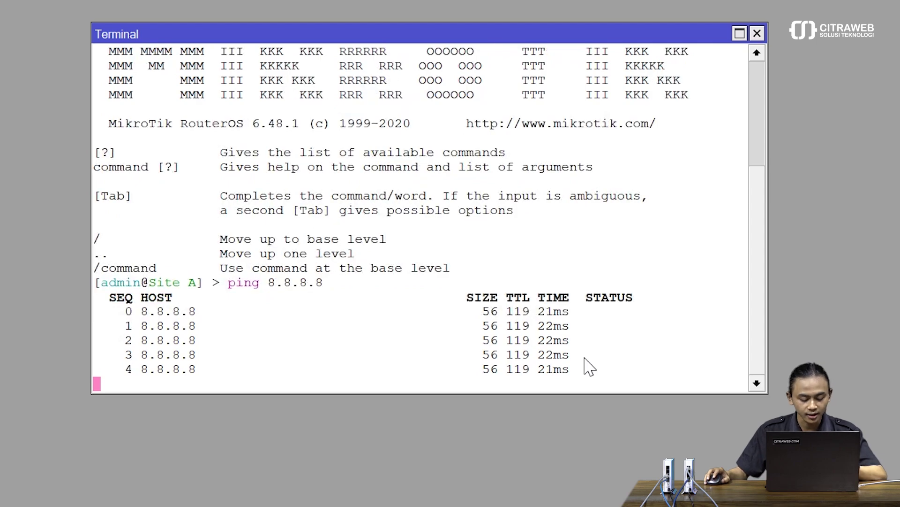
{"action": "key", "text": "ctrl+c"}
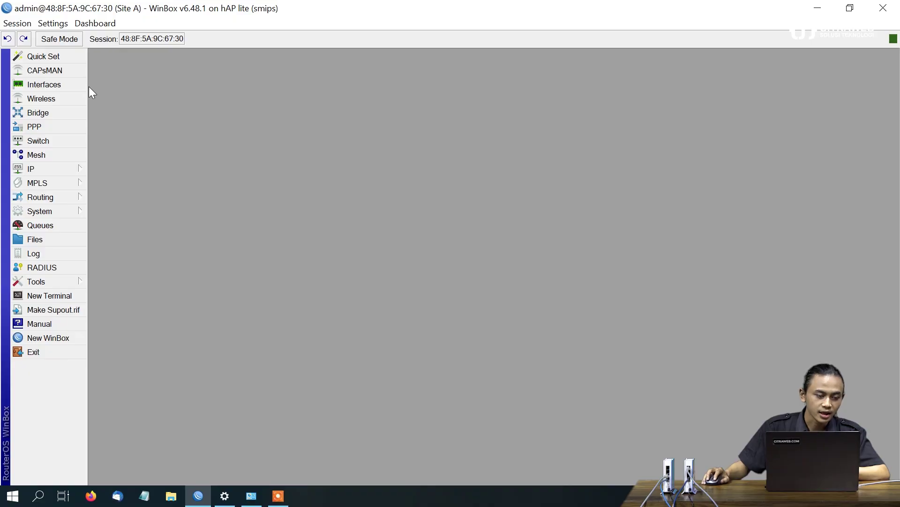
Create a new bridge interface named bridge-BCP on Site A
{"action": "left_click", "coordinate": [69, 114]}
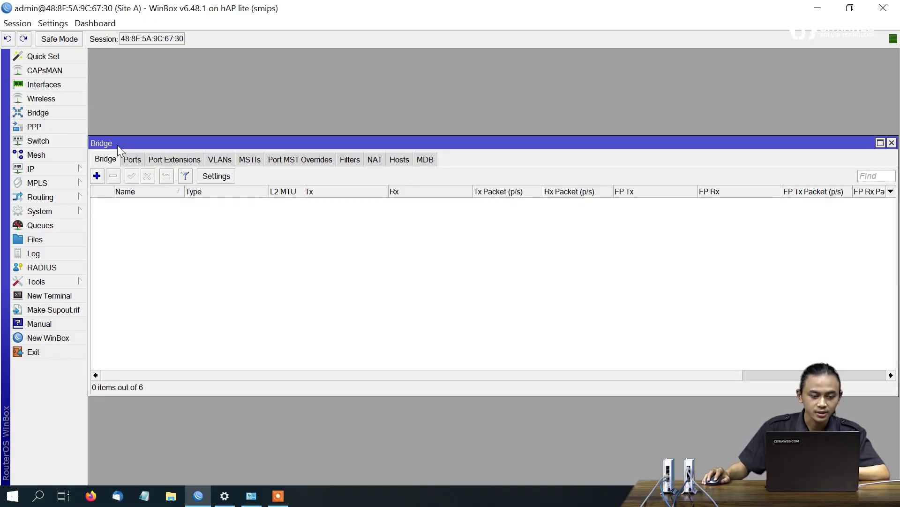
{"action": "left_click", "coordinate": [97, 176]}
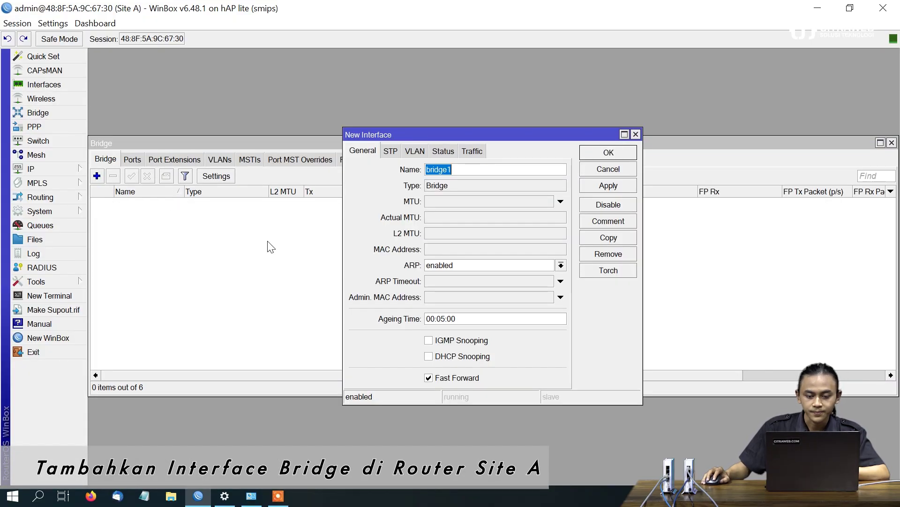
{"action": "left_click", "coordinate": [454, 165]}
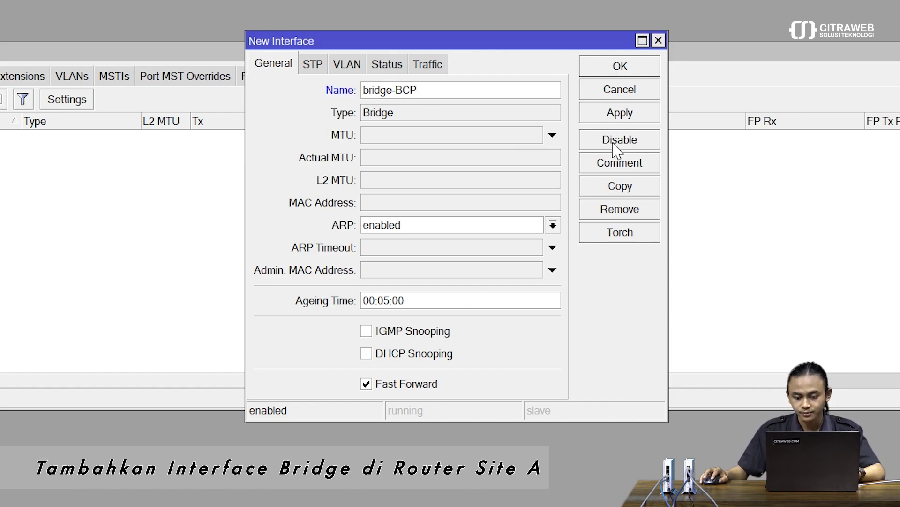
{"action": "left_click", "coordinate": [616, 114]}
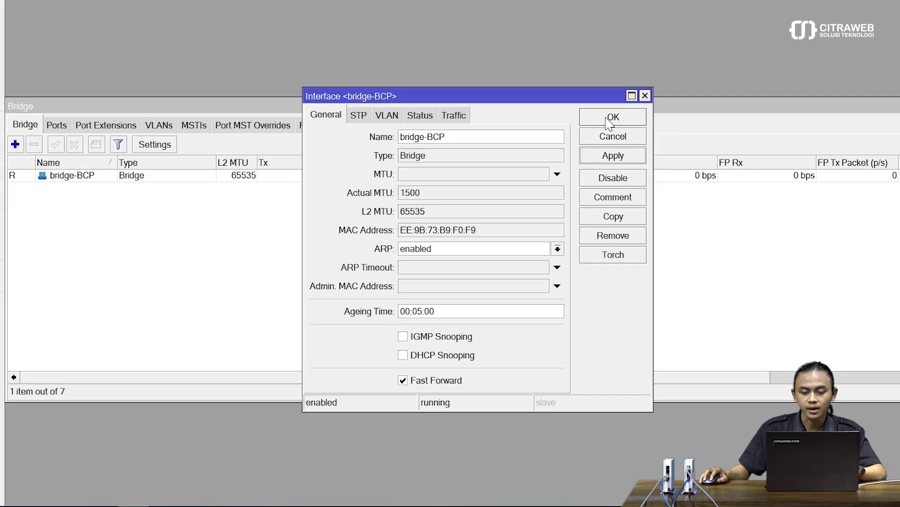
{"action": "left_click", "coordinate": [617, 70]}
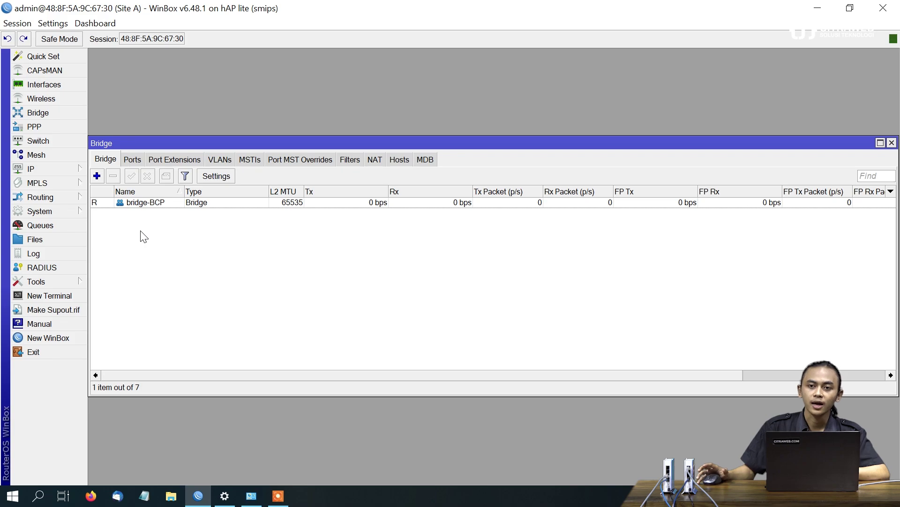
Add ether2 as a port of bridge-BCP, then close the Bridge window
{"action": "left_click", "coordinate": [132, 164]}
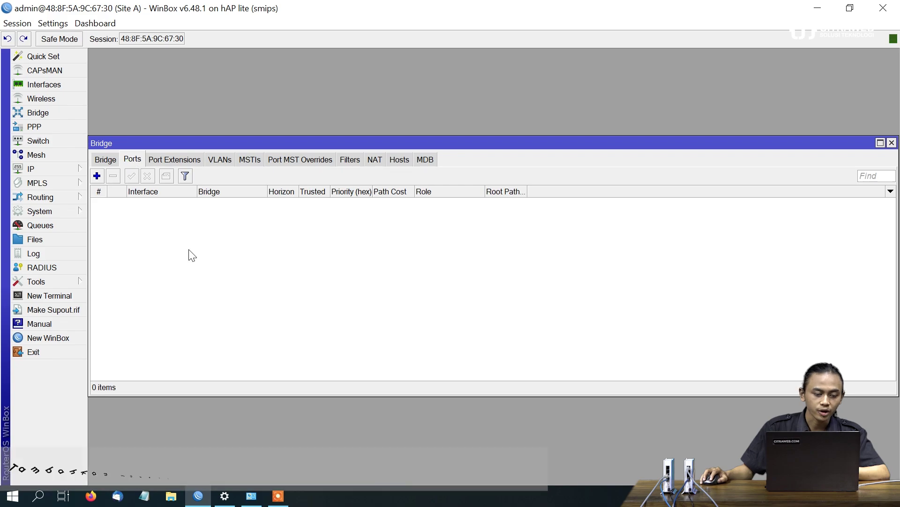
{"action": "left_click", "coordinate": [97, 176]}
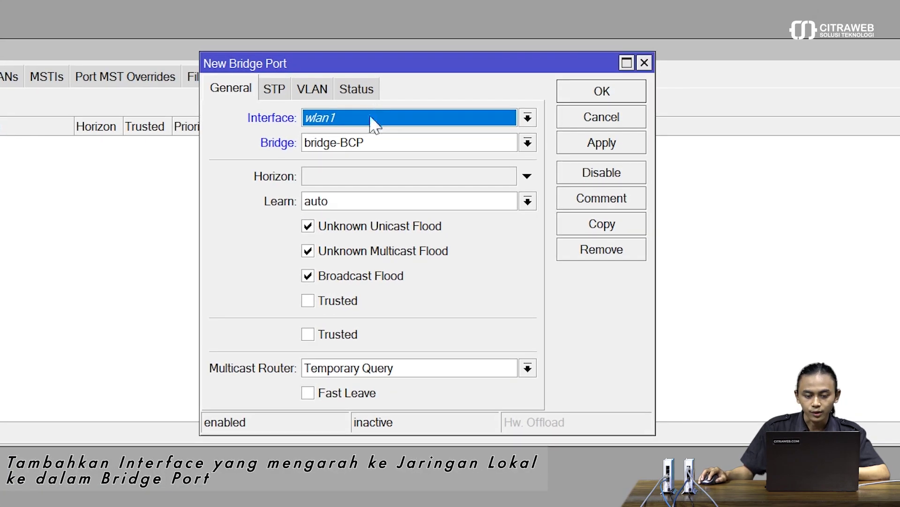
{"action": "left_click", "coordinate": [456, 182]}
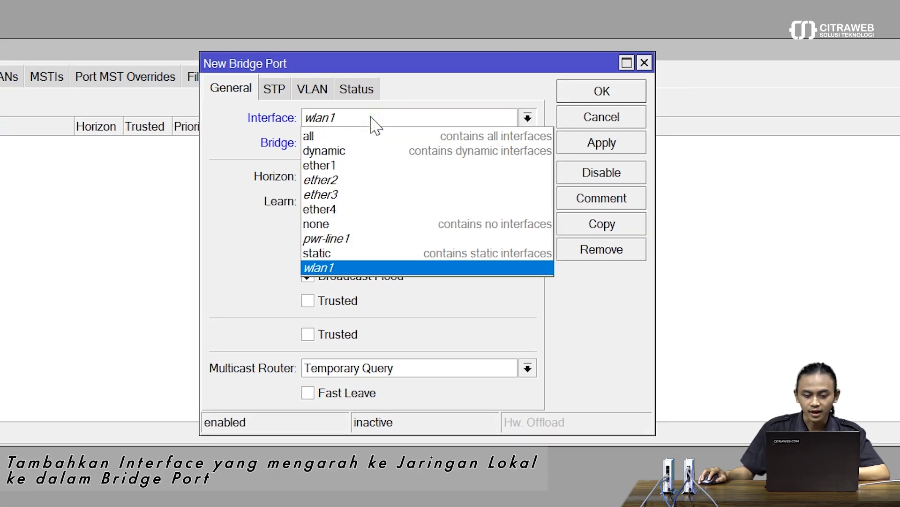
{"action": "left_click", "coordinate": [377, 180]}
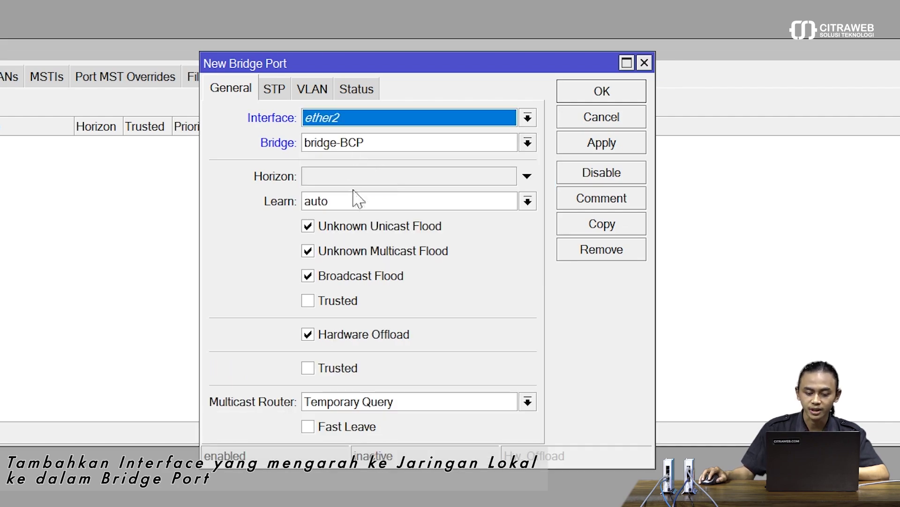
{"action": "left_click", "coordinate": [587, 149]}
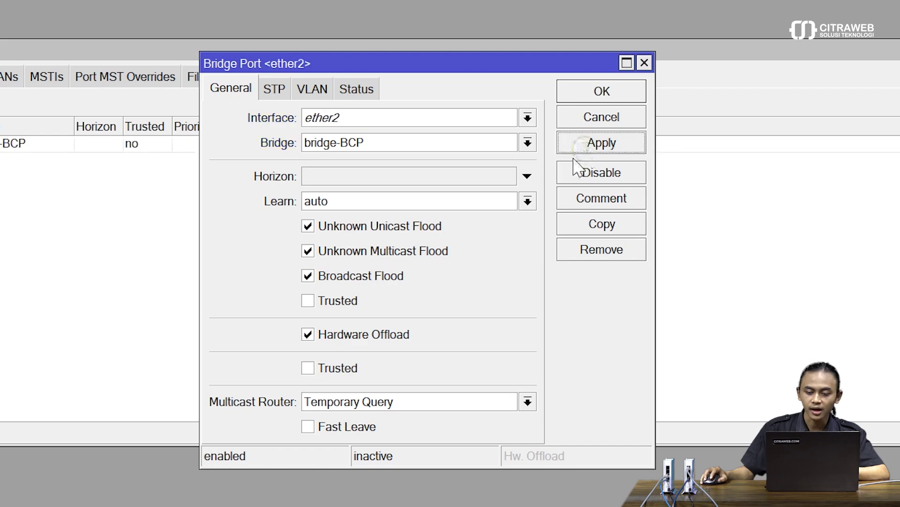
{"action": "left_click", "coordinate": [590, 96]}
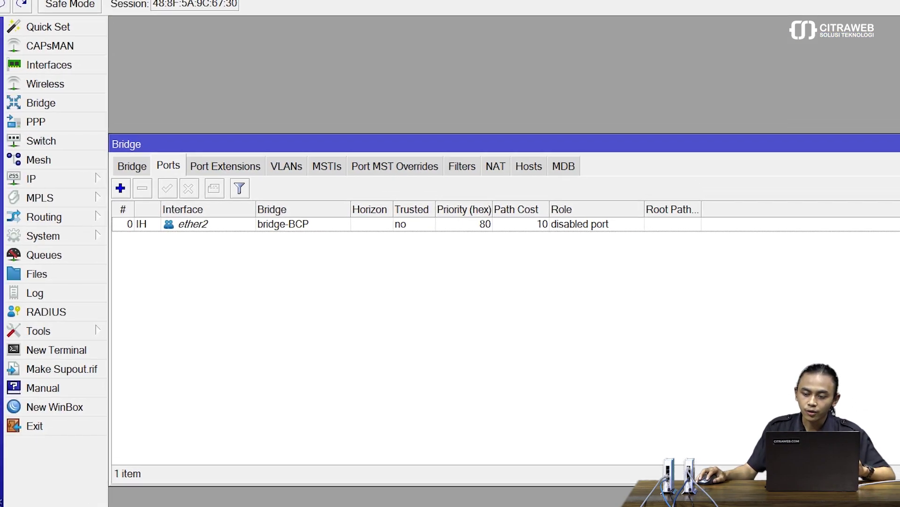
{"action": "key", "text": "Escape"}
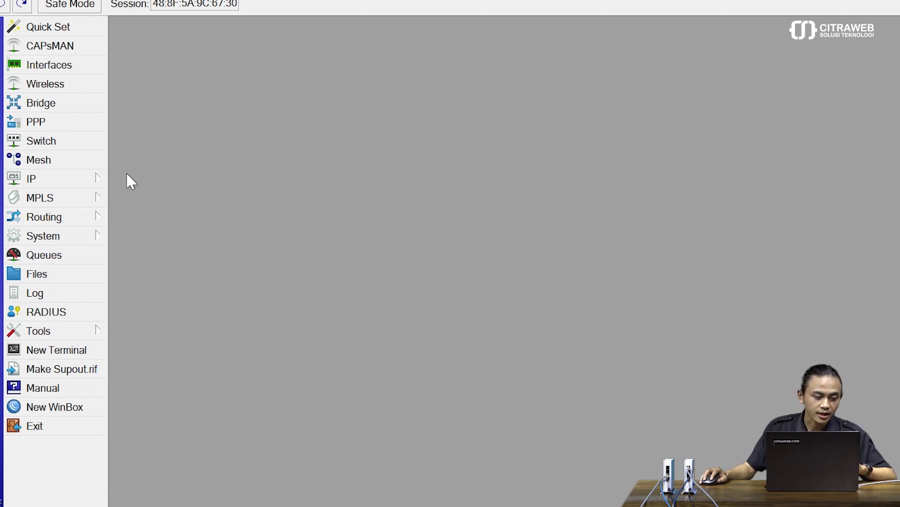
Assign address 192.168.2.1/24 to interface bridge-BCP in IP Addresses
{"action": "left_click", "coordinate": [102, 180]}
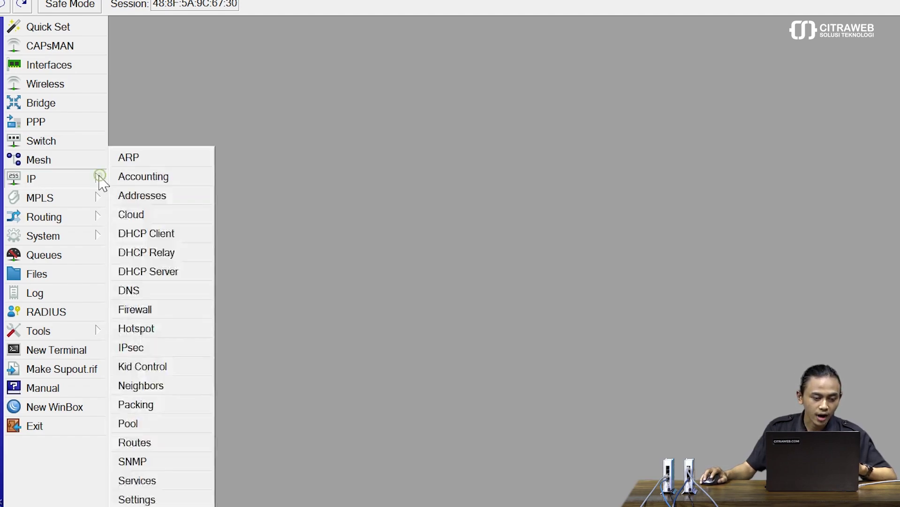
{"action": "left_click", "coordinate": [164, 199]}
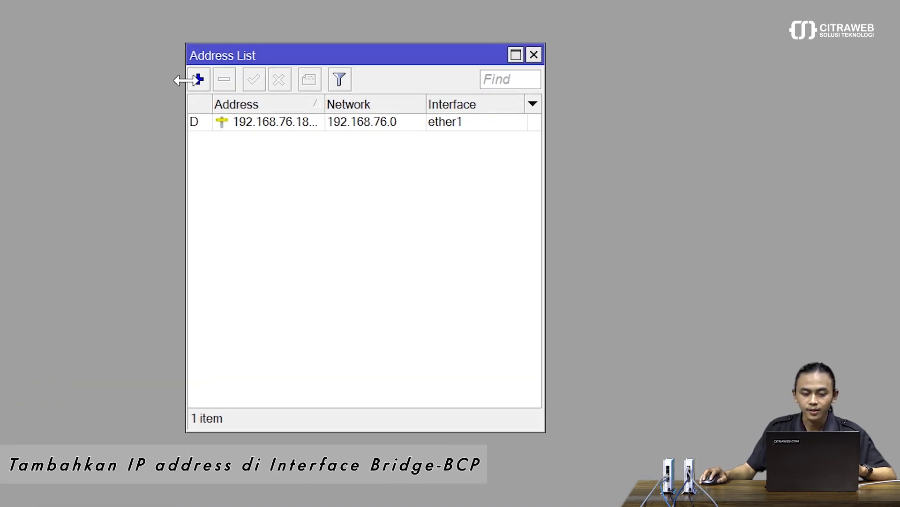
{"action": "left_click", "coordinate": [197, 79]}
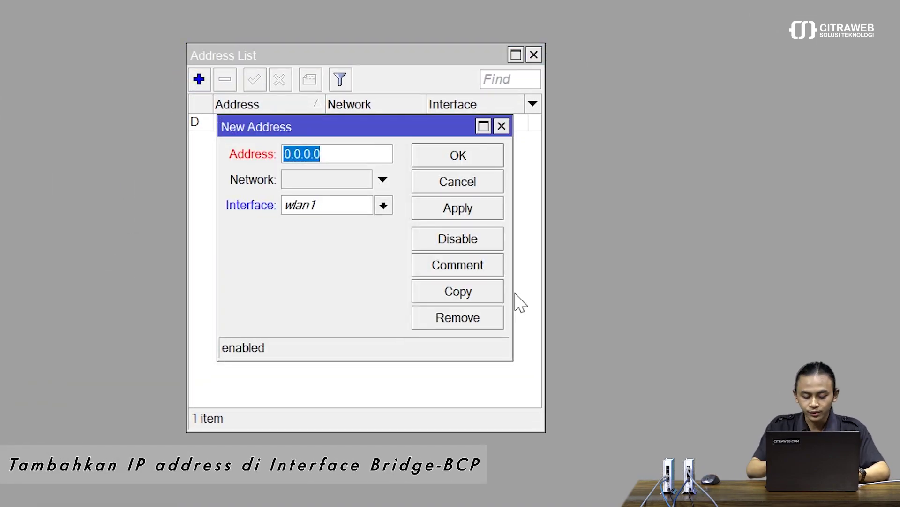
{"action": "type", "text": "192.168"}
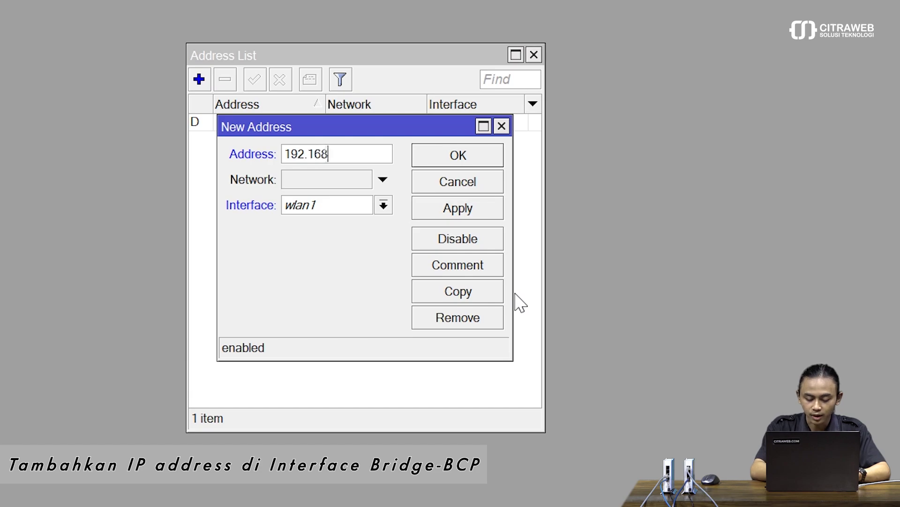
{"action": "type", "text": ".2.1/24"}
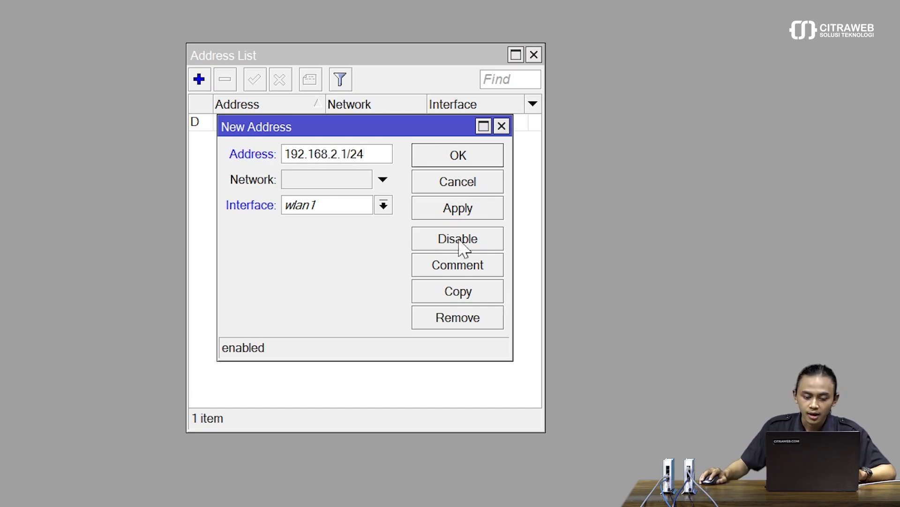
{"action": "left_click", "coordinate": [348, 205]}
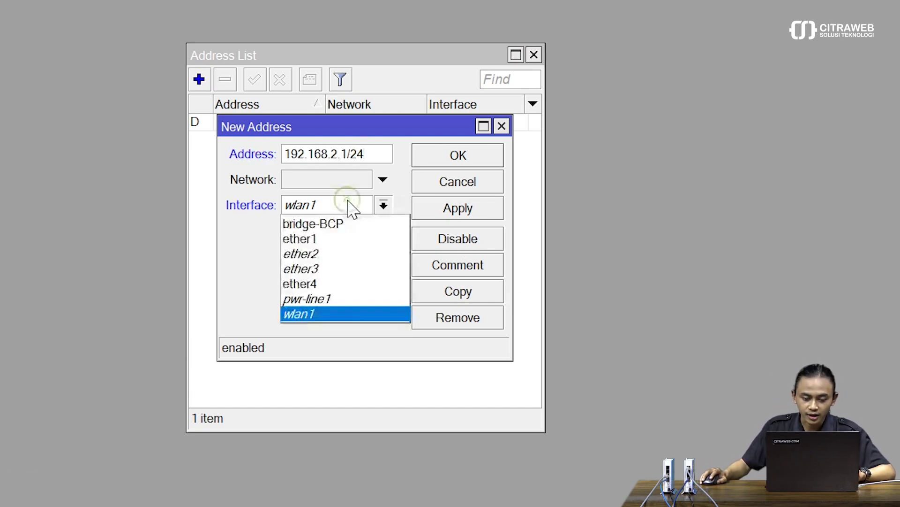
{"action": "left_click", "coordinate": [374, 227]}
{"action": "left_click", "coordinate": [443, 211]}
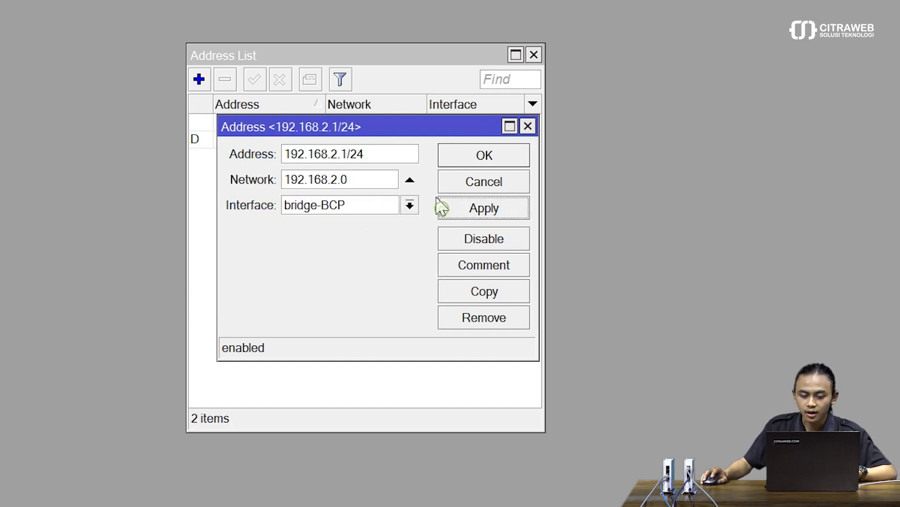
{"action": "left_click", "coordinate": [464, 162]}
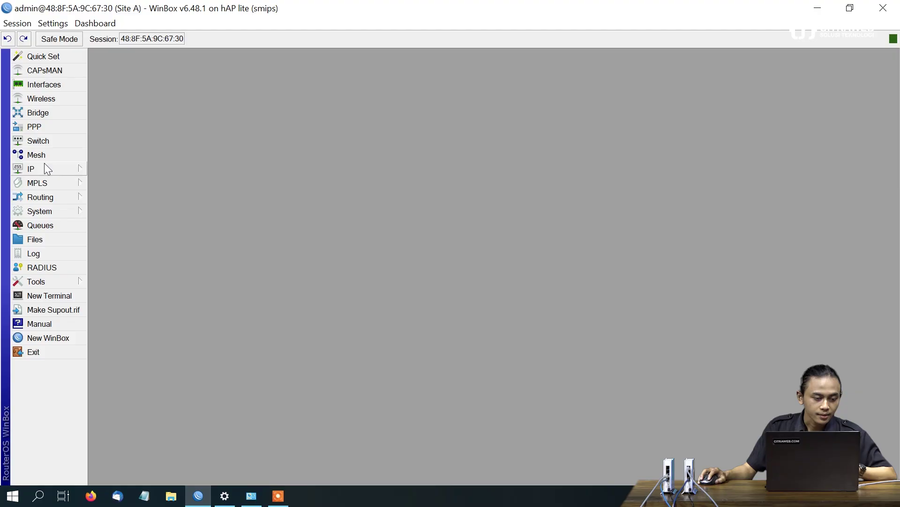
Start the DHCP Setup wizard with bridge-BCP as the server interface
{"action": "left_click", "coordinate": [46, 165]}
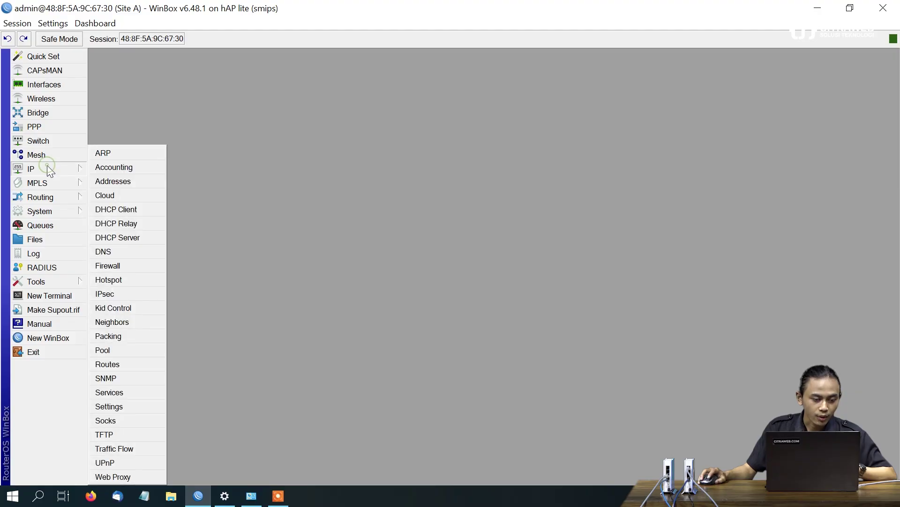
{"action": "left_click", "coordinate": [143, 235]}
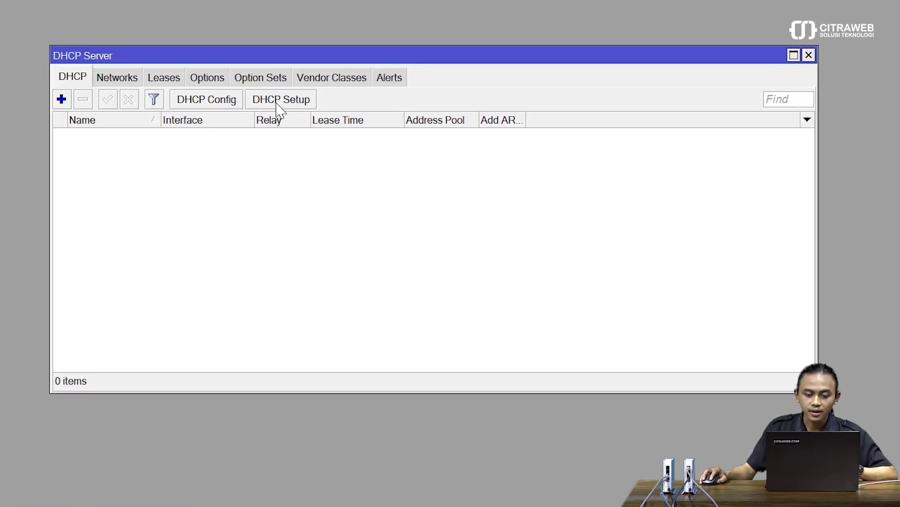
{"action": "left_click", "coordinate": [278, 104]}
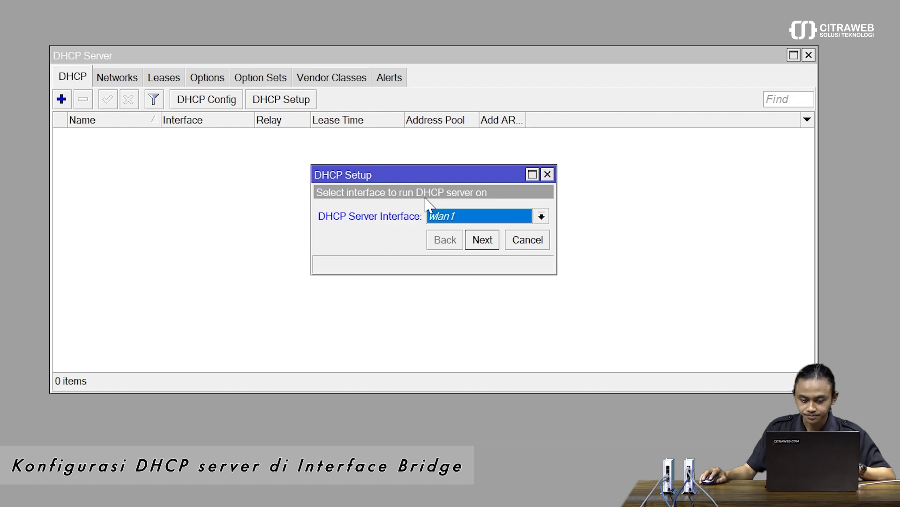
{"action": "left_click", "coordinate": [459, 217]}
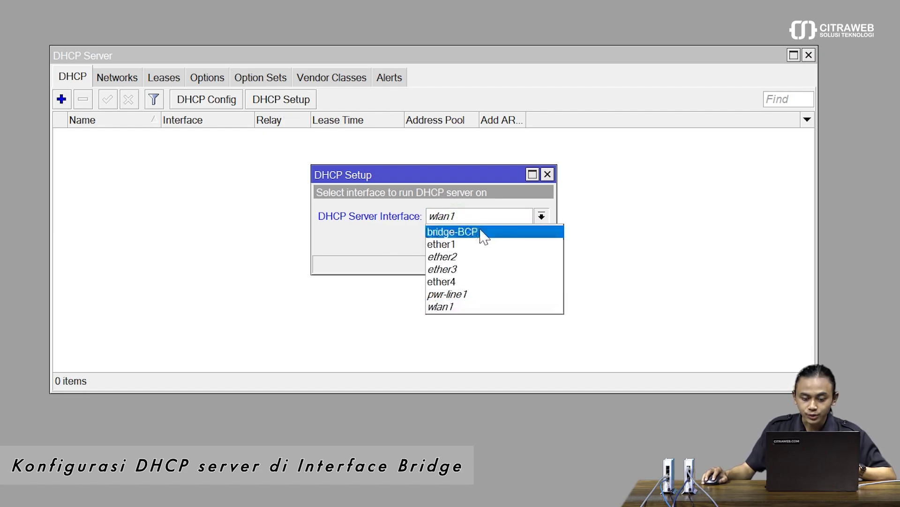
{"action": "left_click", "coordinate": [483, 233]}
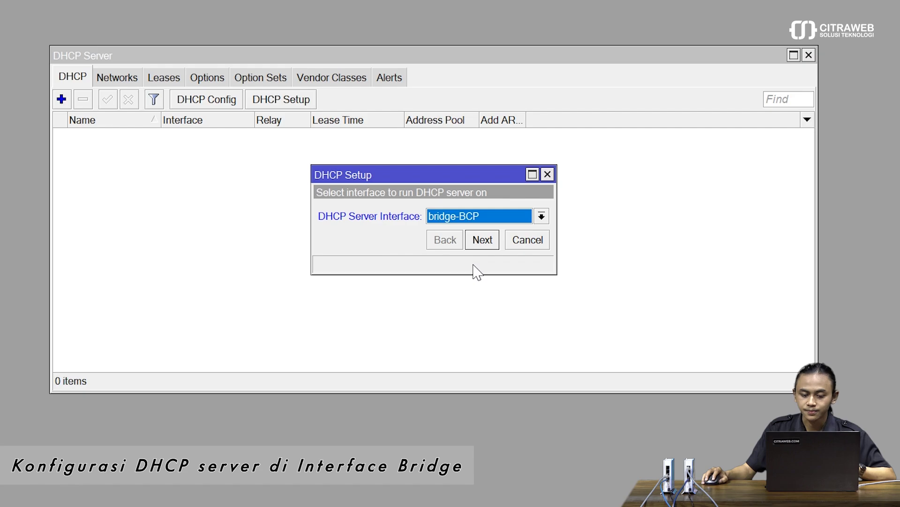
Accept network 192.168.2.0/24, gateway, pool, DNS 192.168.76.1 and 00:10:00 lease to create dhcp1
{"action": "left_click", "coordinate": [484, 242]}
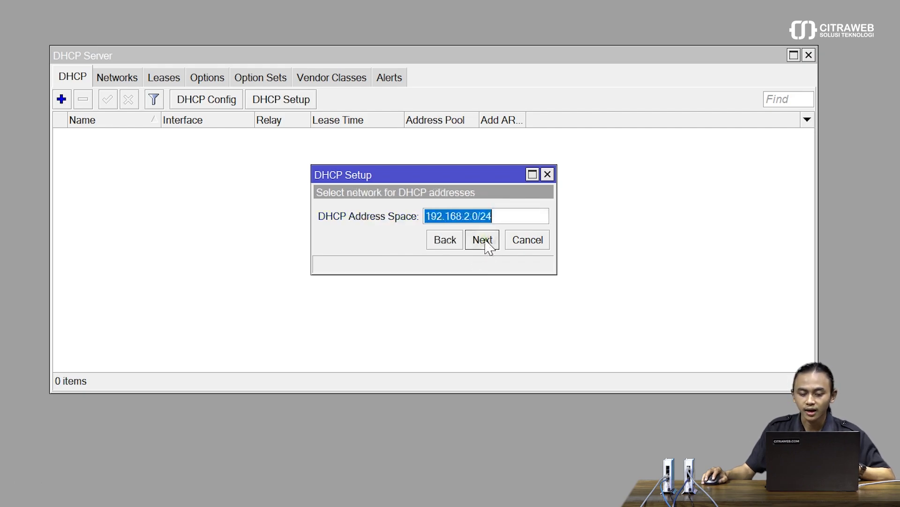
{"action": "left_click", "coordinate": [486, 239]}
{"action": "left_click", "coordinate": [486, 240]}
{"action": "left_click", "coordinate": [486, 241]}
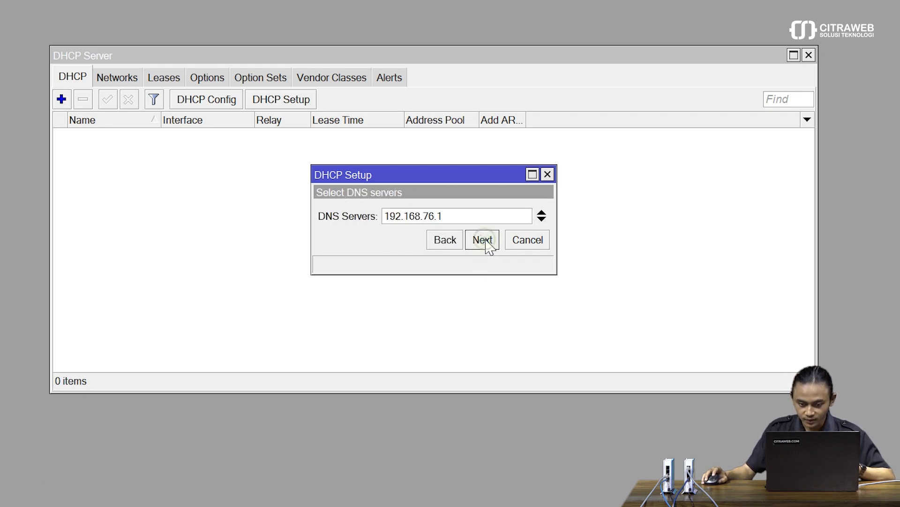
{"action": "left_click", "coordinate": [486, 241]}
{"action": "left_click", "coordinate": [486, 241]}
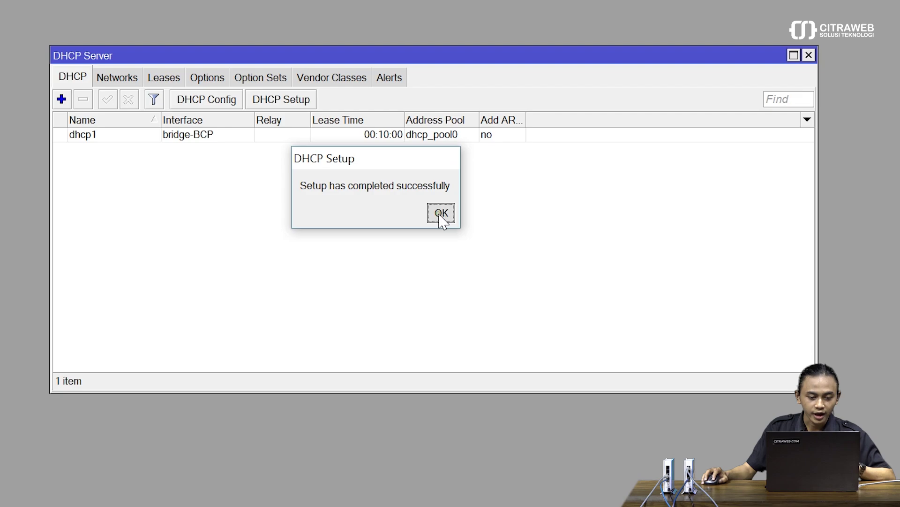
{"action": "left_click", "coordinate": [440, 214]}
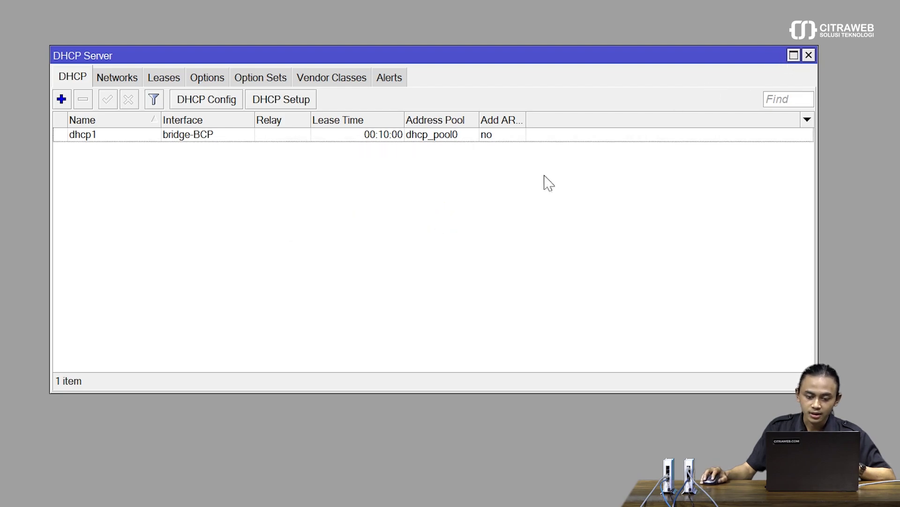
{"action": "left_click", "coordinate": [421, 140]}
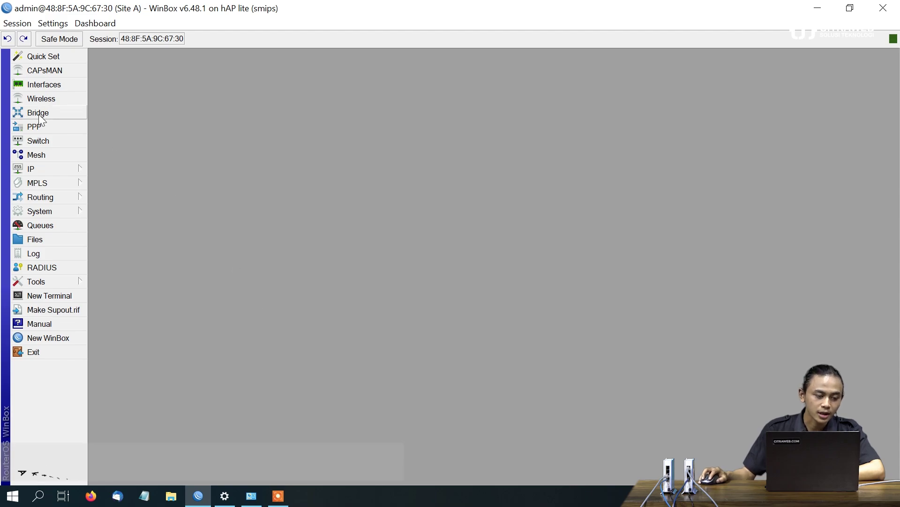
Enable the PPTP server in the PPP settings of Site A
{"action": "left_click", "coordinate": [44, 126]}
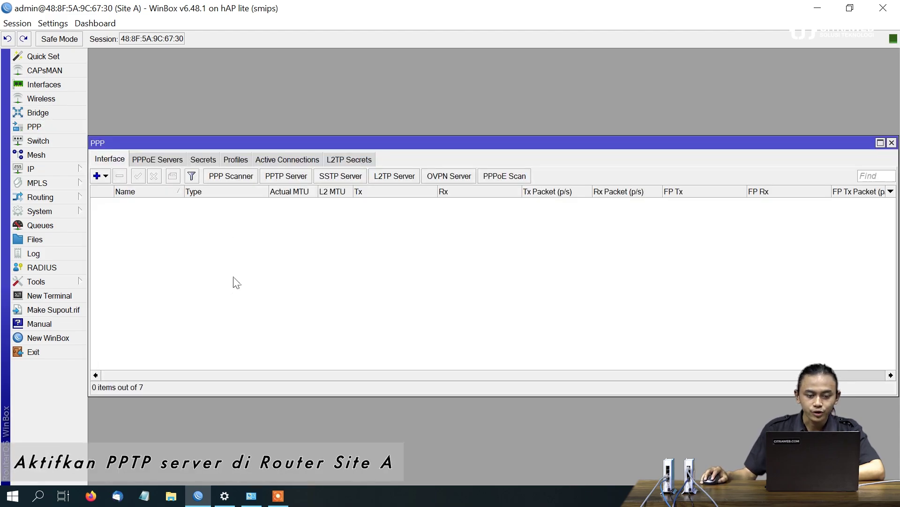
{"action": "left_click", "coordinate": [287, 177]}
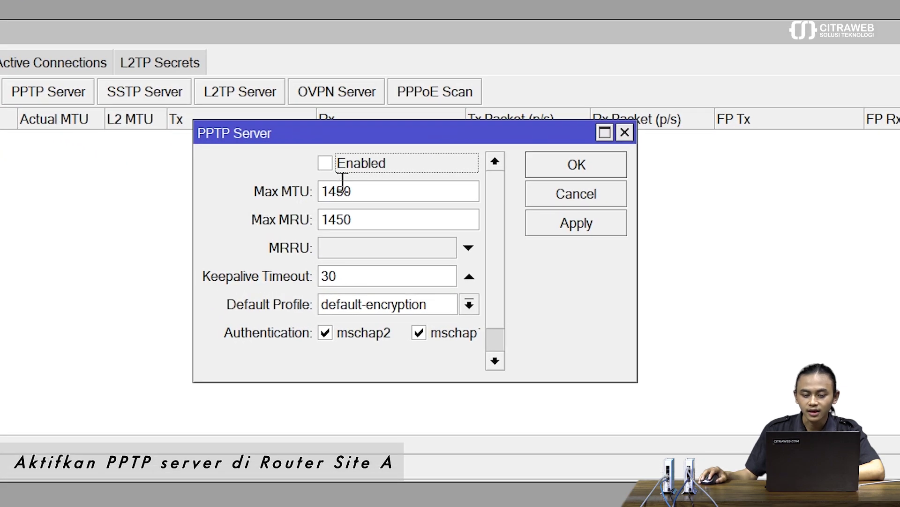
{"action": "left_click", "coordinate": [346, 167]}
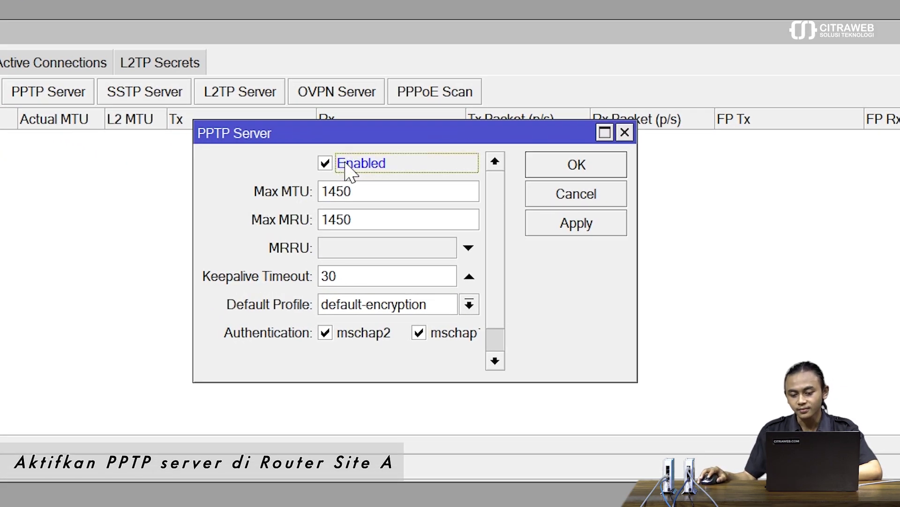
{"action": "left_click", "coordinate": [581, 230]}
{"action": "left_click", "coordinate": [577, 170]}
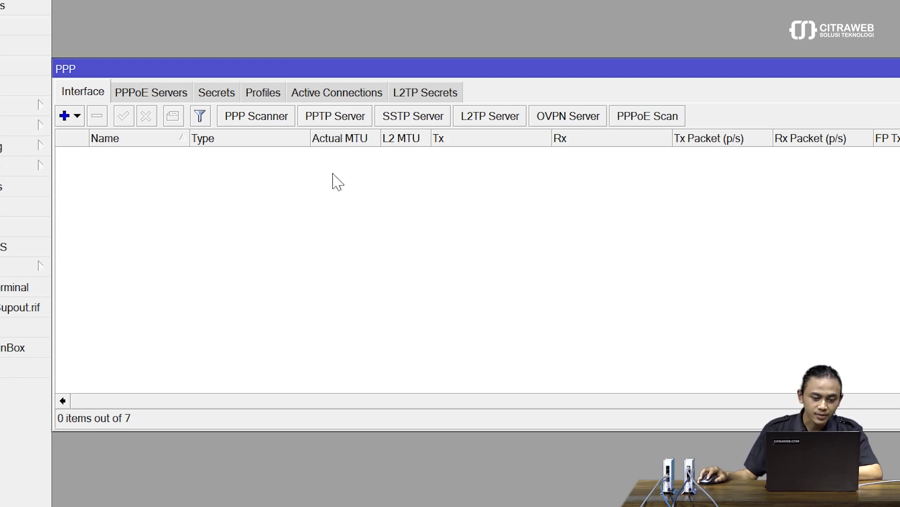
Create a PPP profile named BCP with its bridge set to bridge-BCP
{"action": "left_click", "coordinate": [271, 93]}
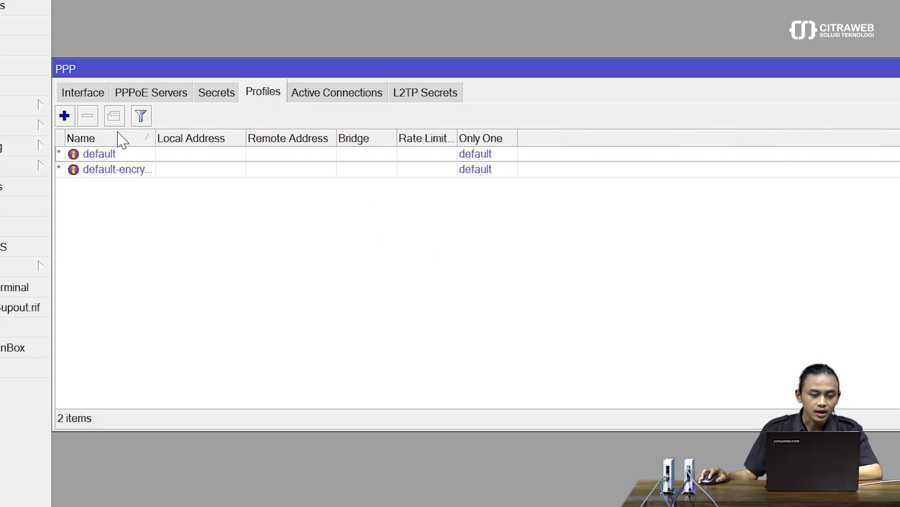
{"action": "left_click", "coordinate": [65, 115]}
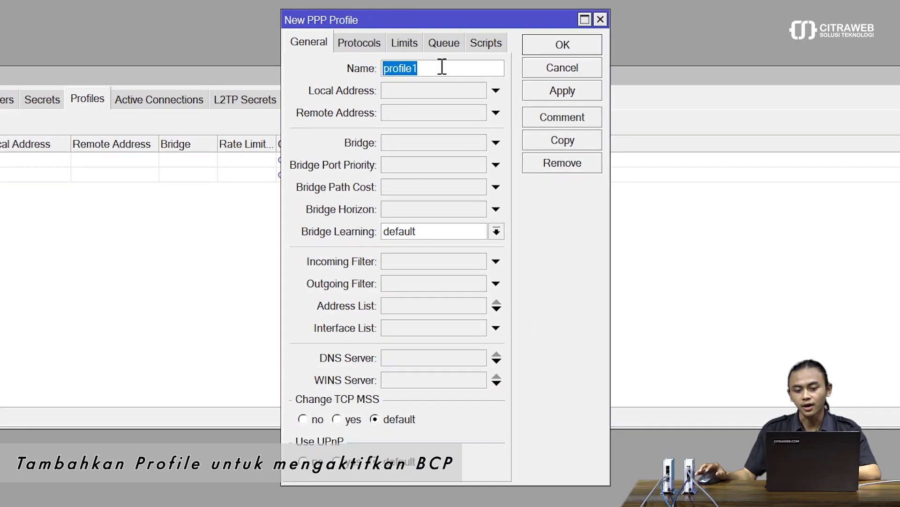
{"action": "key", "text": "BackSpace"}
{"action": "type", "text": "BCP"}
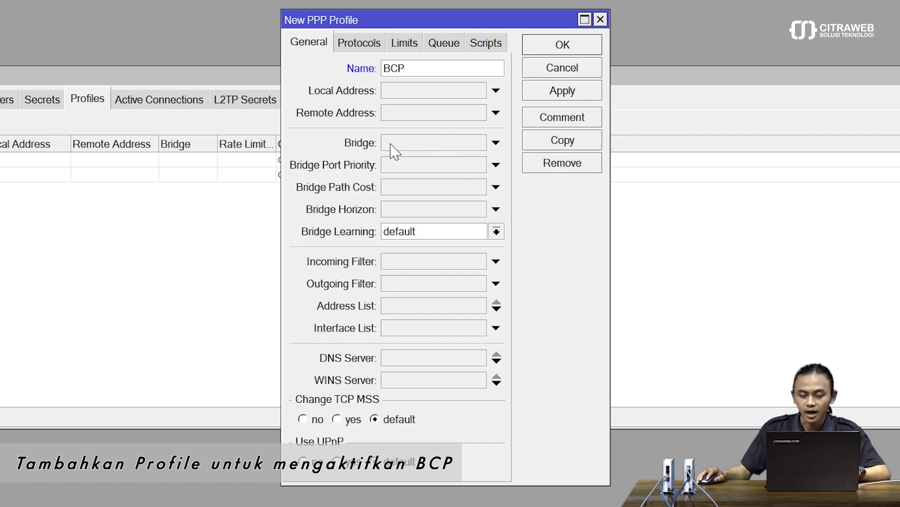
{"action": "left_click", "coordinate": [494, 143]}
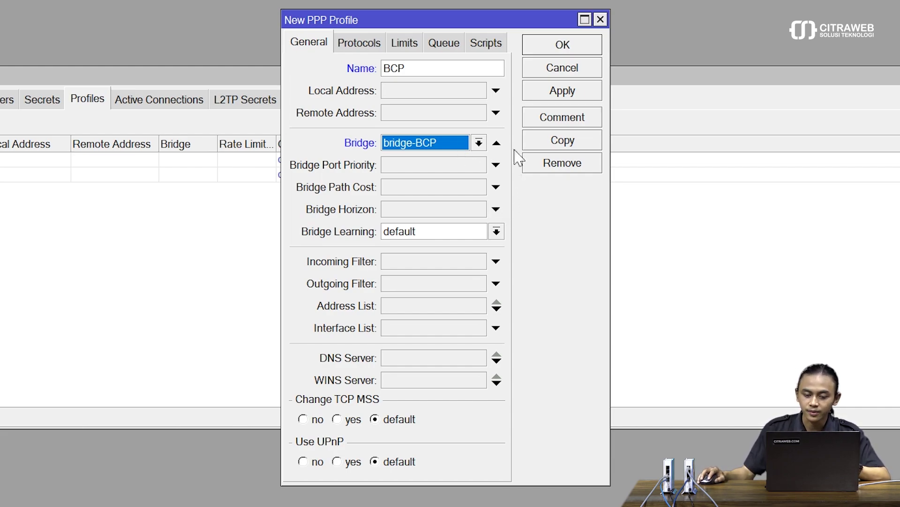
{"action": "left_click", "coordinate": [562, 91]}
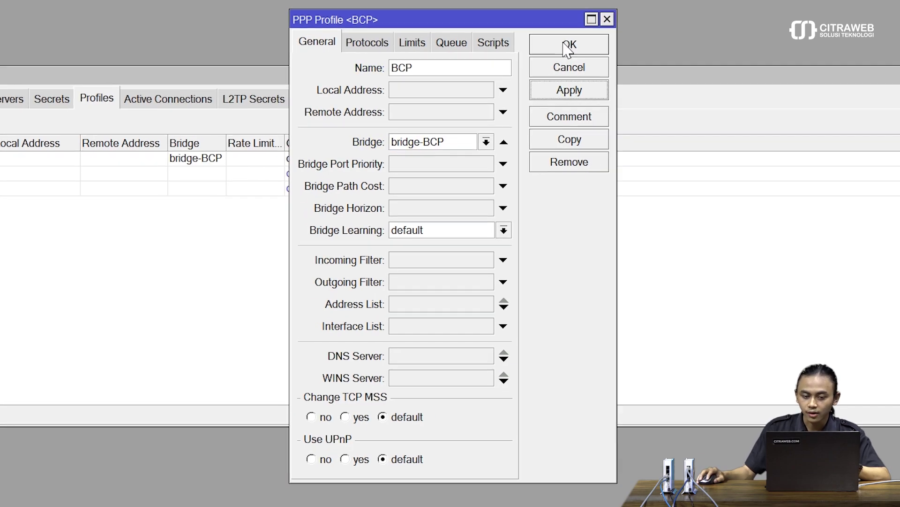
{"action": "left_click", "coordinate": [568, 45]}
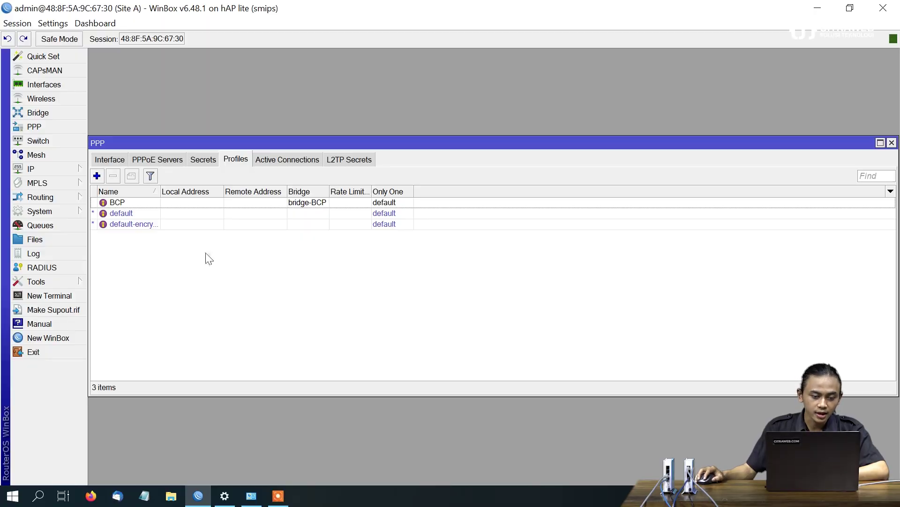
Add a PPP secret with a username and password, using the BCP profile
{"action": "left_click", "coordinate": [204, 158]}
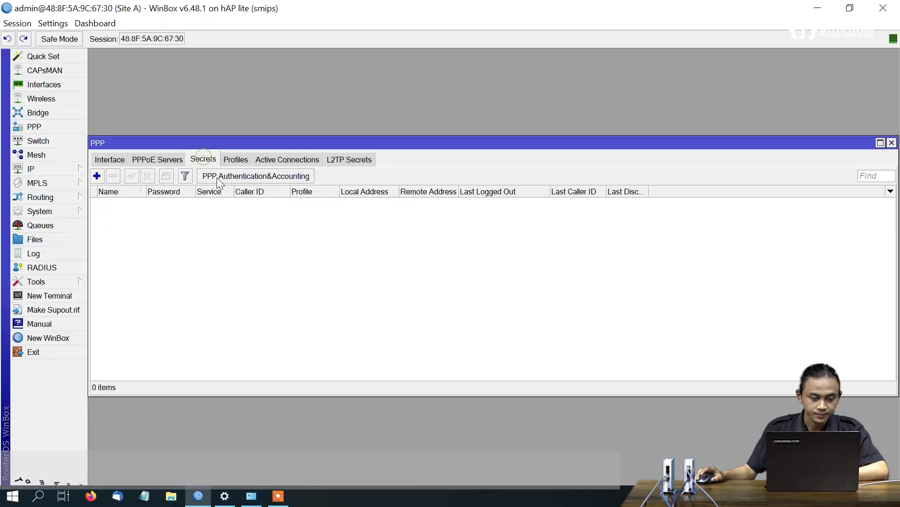
{"action": "left_click", "coordinate": [97, 175]}
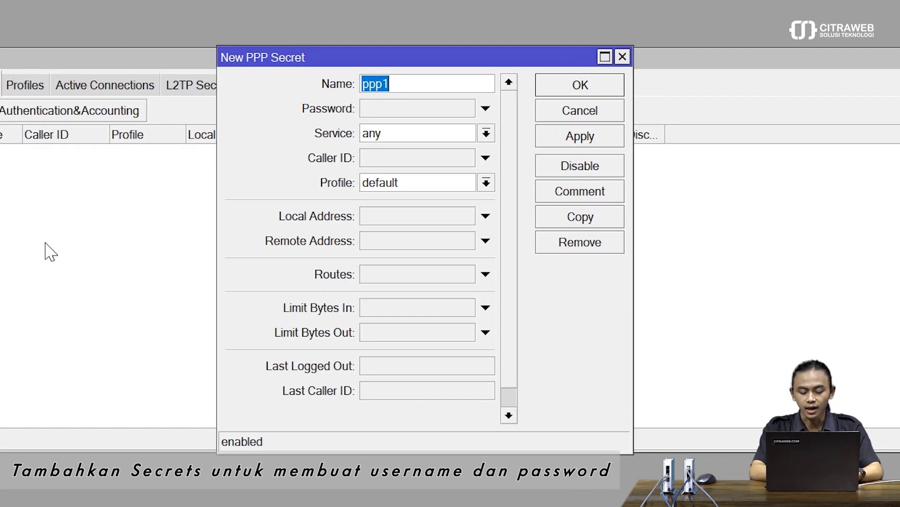
{"action": "type", "text": "user"}
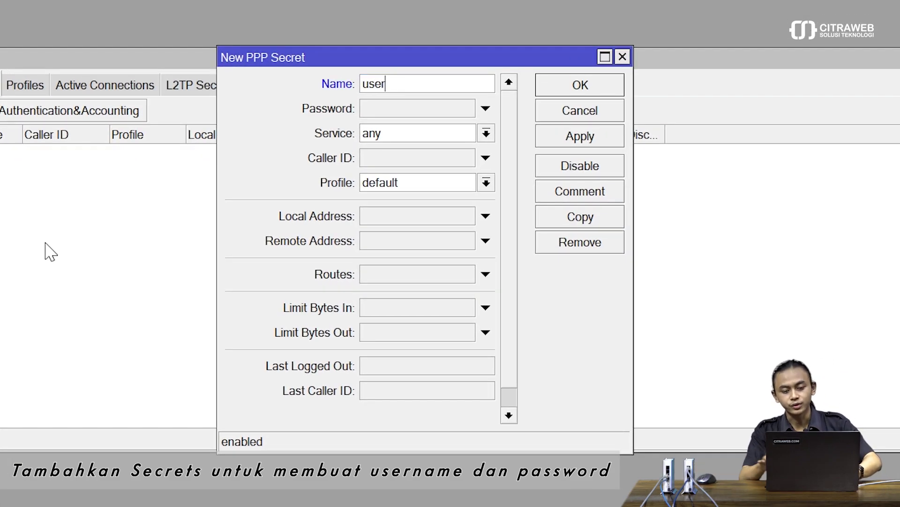
{"action": "type", "text": "1"}
{"action": "left_click", "coordinate": [398, 102]}
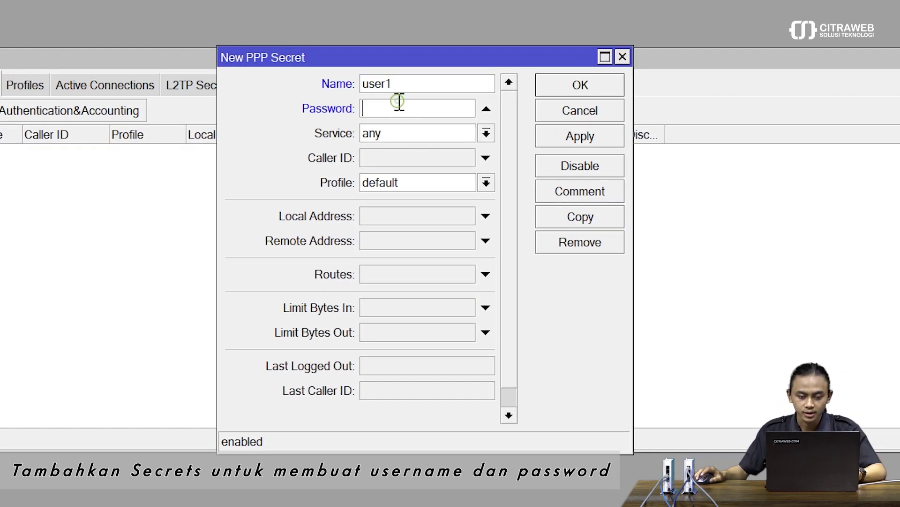
{"action": "type", "text": "123"}
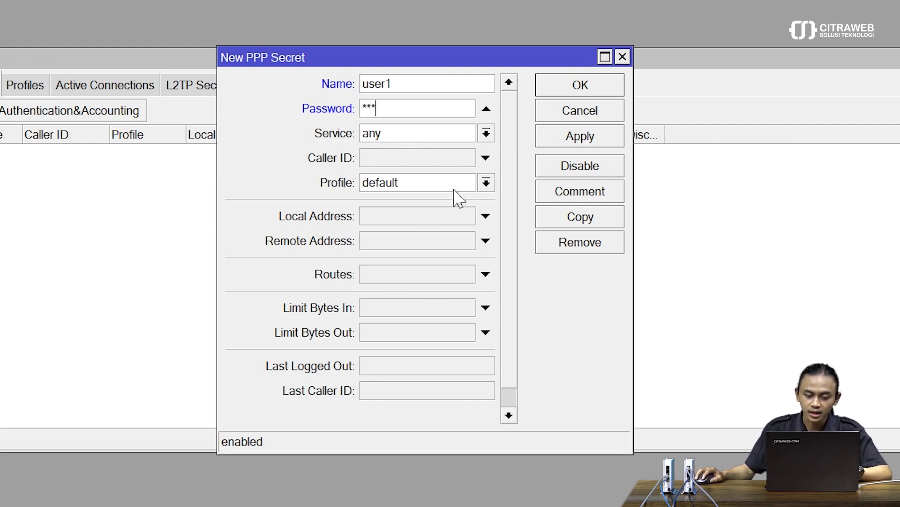
{"action": "left_click", "coordinate": [408, 186]}
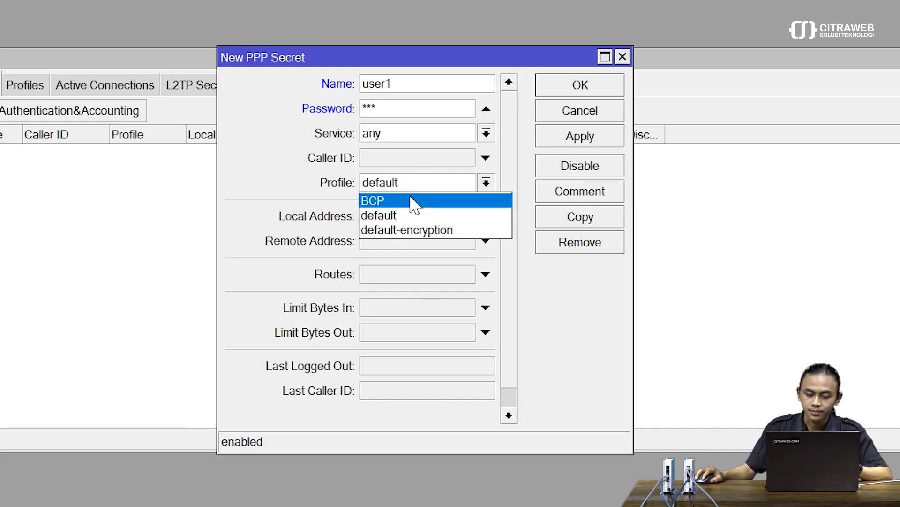
{"action": "left_click", "coordinate": [414, 203]}
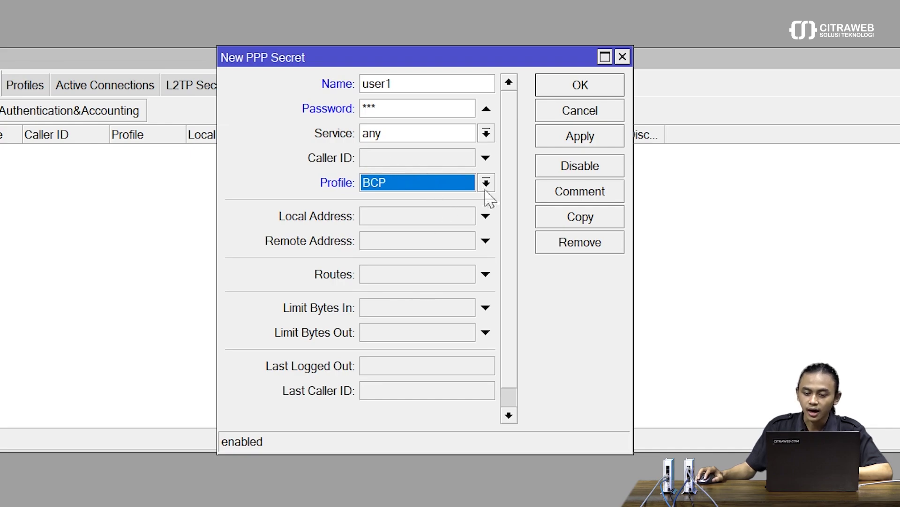
{"action": "left_click", "coordinate": [580, 141]}
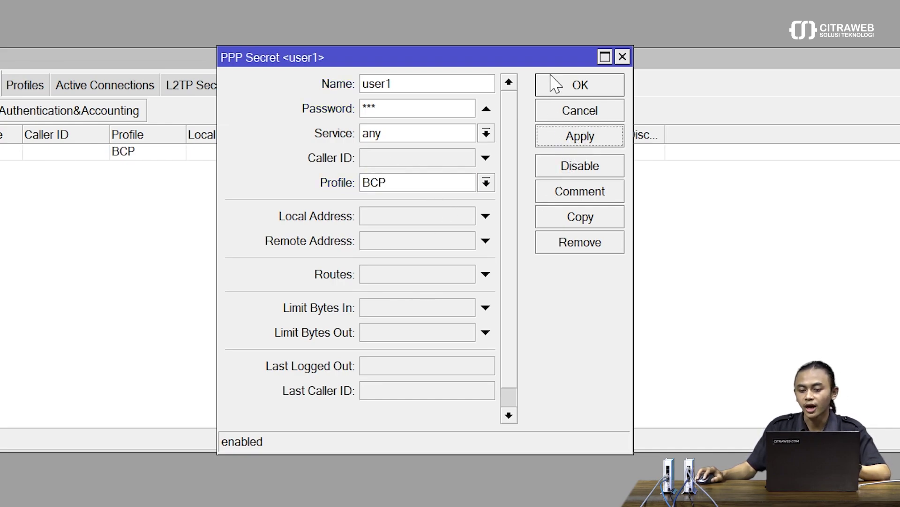
{"action": "left_click", "coordinate": [563, 88]}
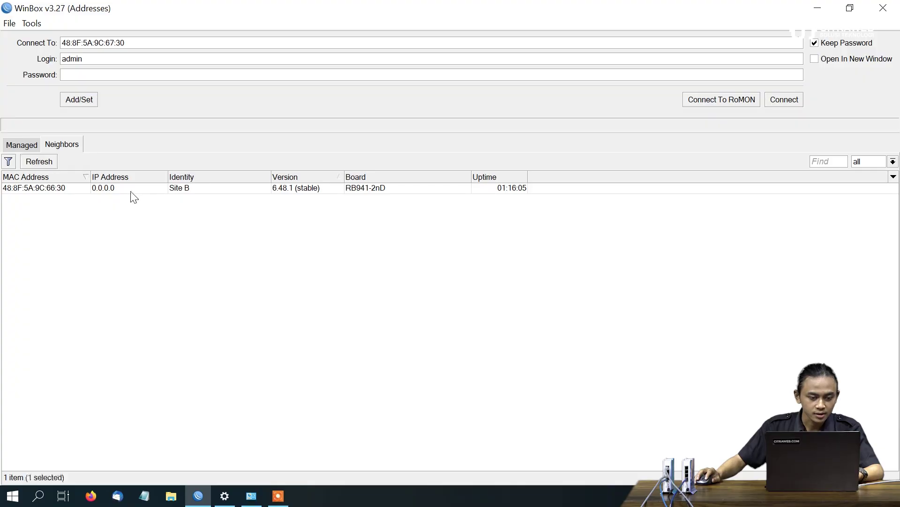
Select the Site B router in the neighbors list and connect to it
{"action": "left_click", "coordinate": [130, 190]}
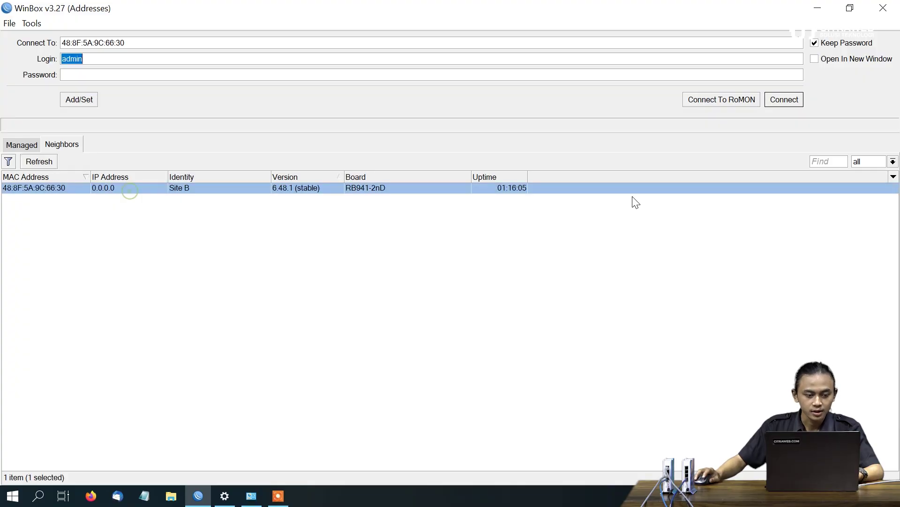
{"action": "left_click", "coordinate": [784, 100]}
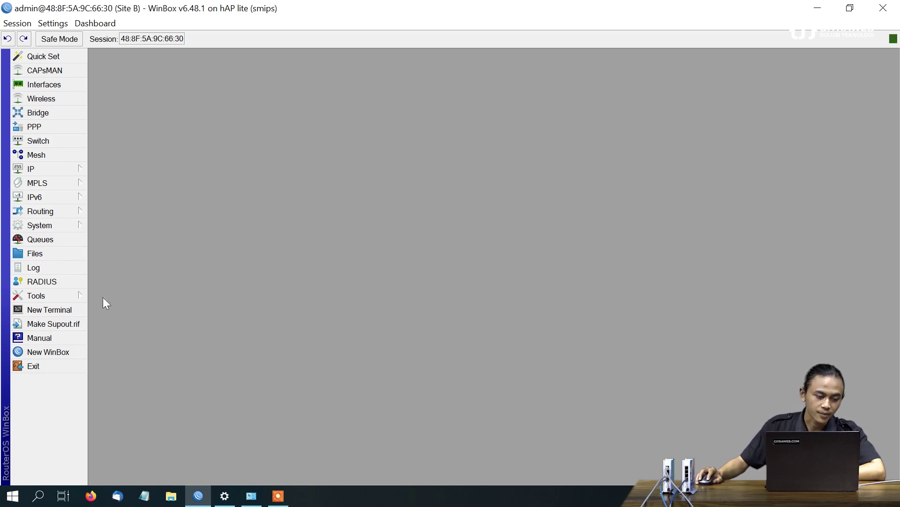
On Site B, ping 8.8.8.8 and 192.168.76.183, stopping each, then close the terminal
{"action": "left_click", "coordinate": [73, 309]}
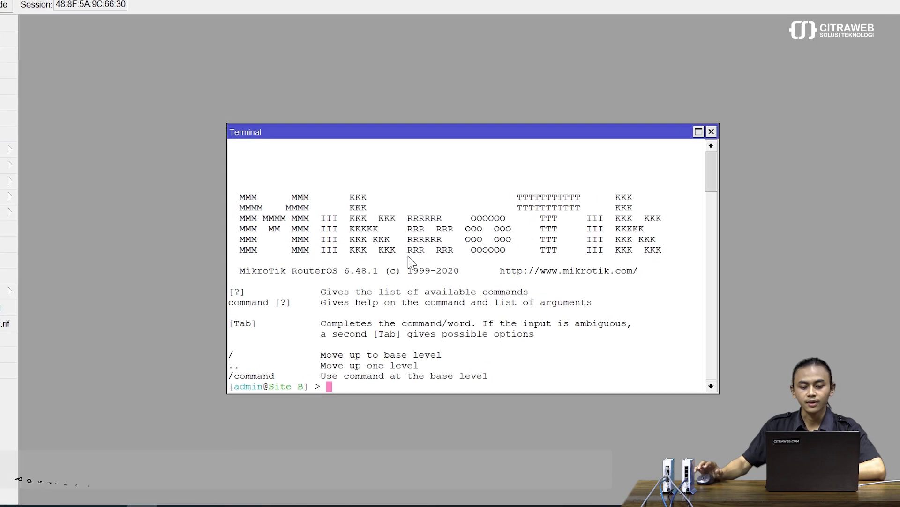
{"action": "type", "text": "ping 8"}
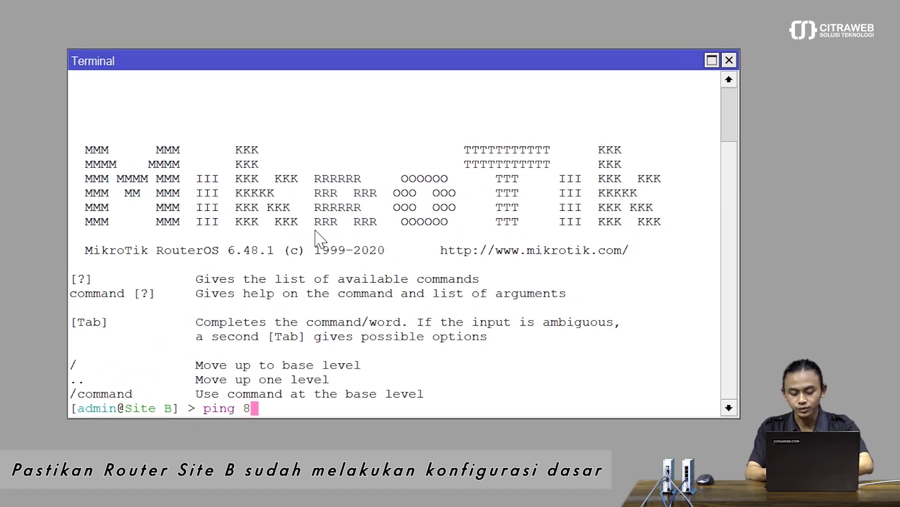
{"action": "type", "text": ".8.8.8"}
{"action": "key", "text": "Return"}
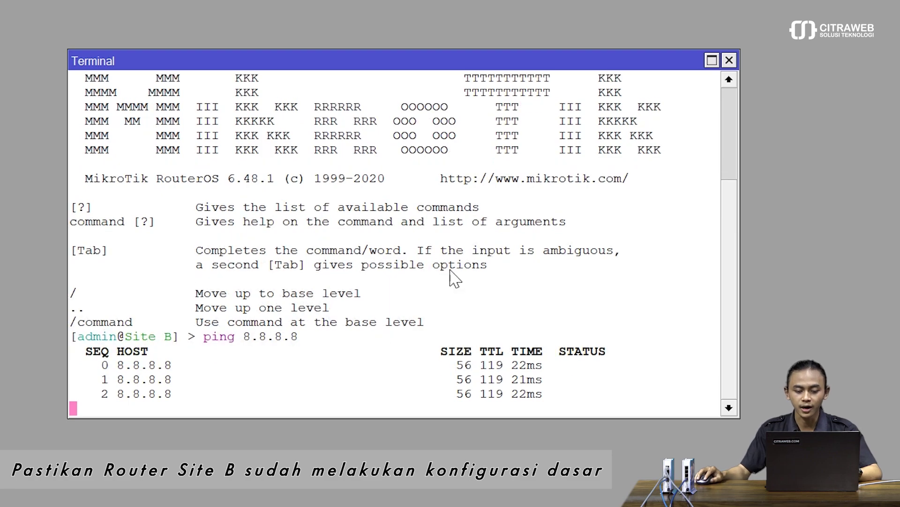
{"action": "key", "text": "ctrl+c"}
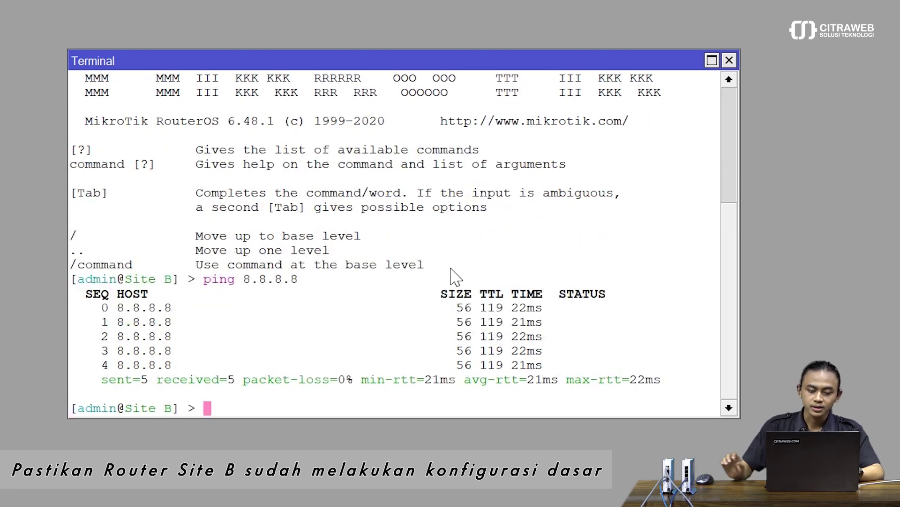
{"action": "type", "text": "ping "}
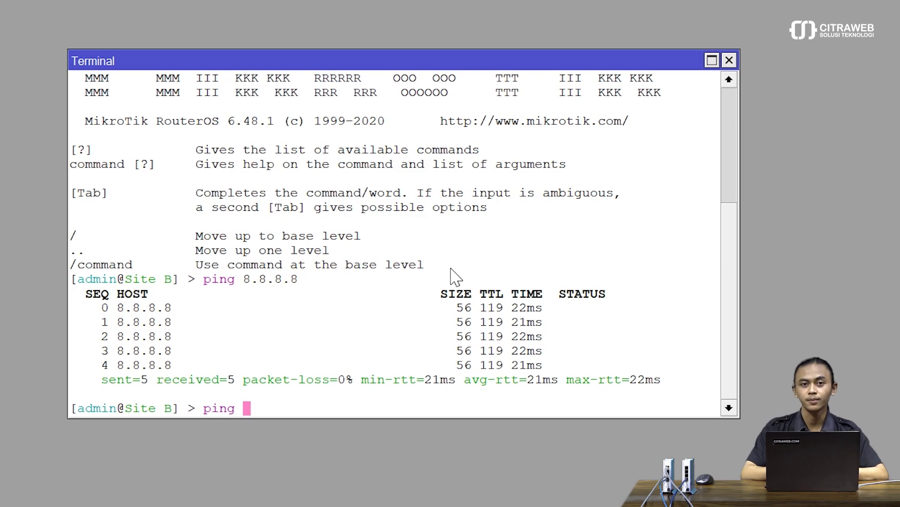
{"action": "type", "text": "19"}
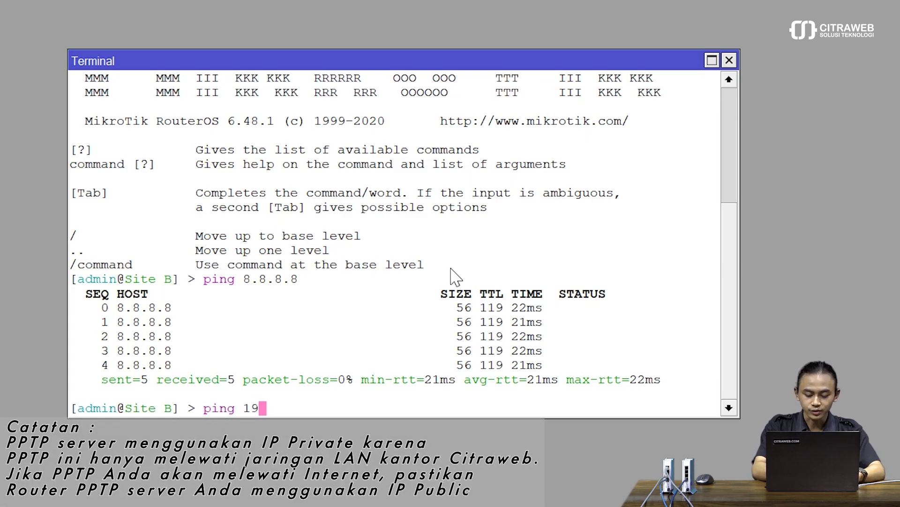
{"action": "type", "text": "2.16"}
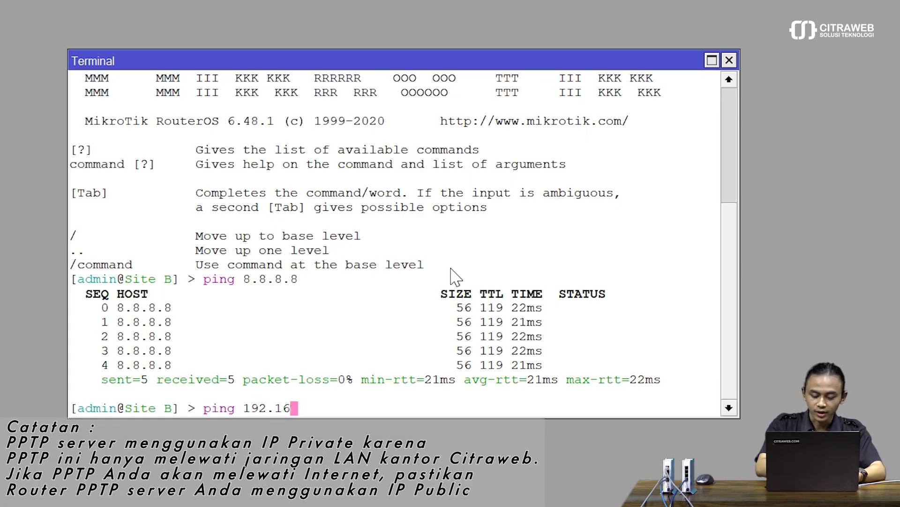
{"action": "type", "text": "8.76."}
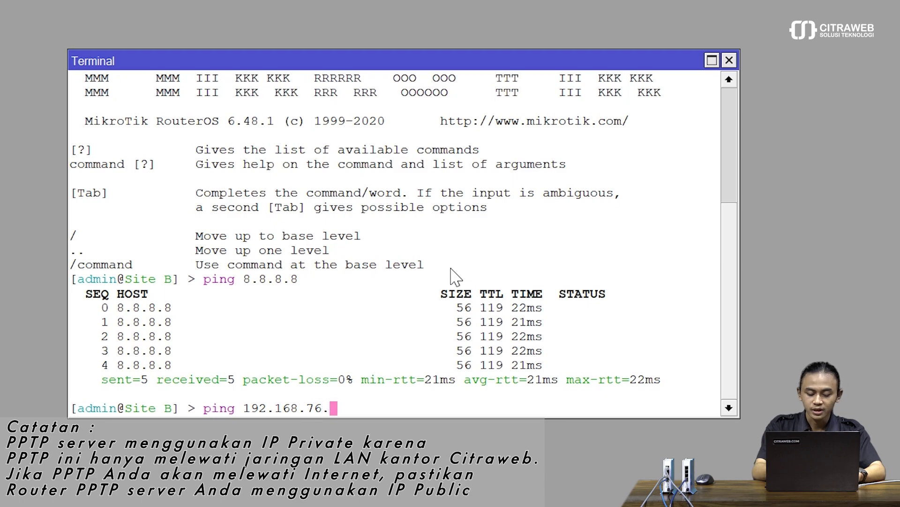
{"action": "type", "text": "183"}
{"action": "key", "text": "Return"}
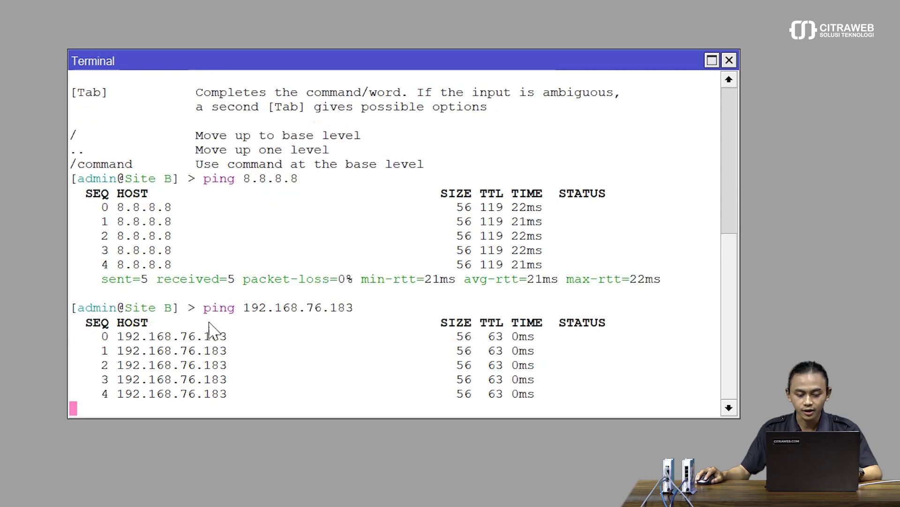
{"action": "key", "text": "ctrl+c"}
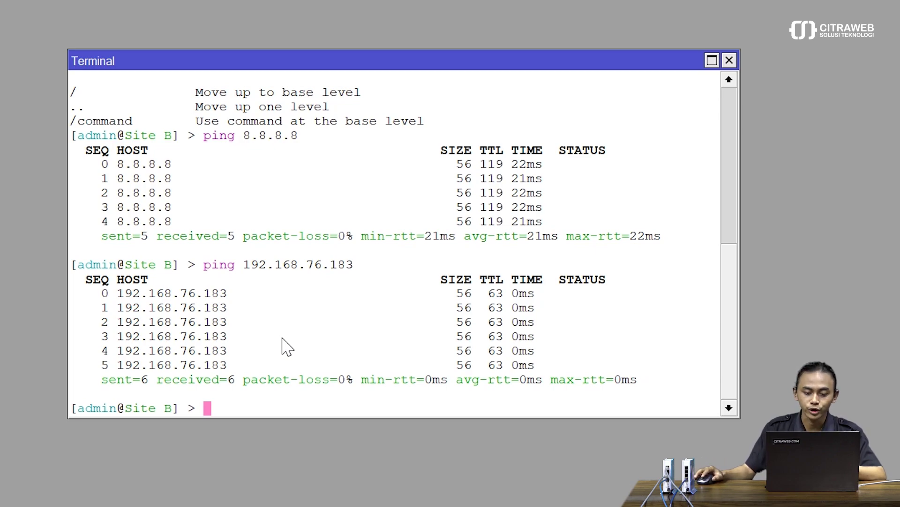
{"action": "left_click", "coordinate": [728, 65]}
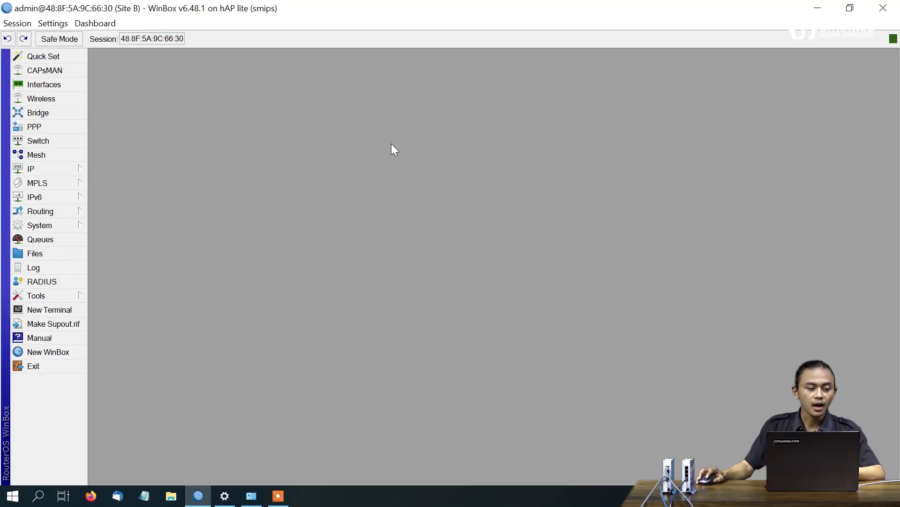
Create bridge bridge-BCP on Site B and show its empty Ports list
{"action": "left_click", "coordinate": [61, 114]}
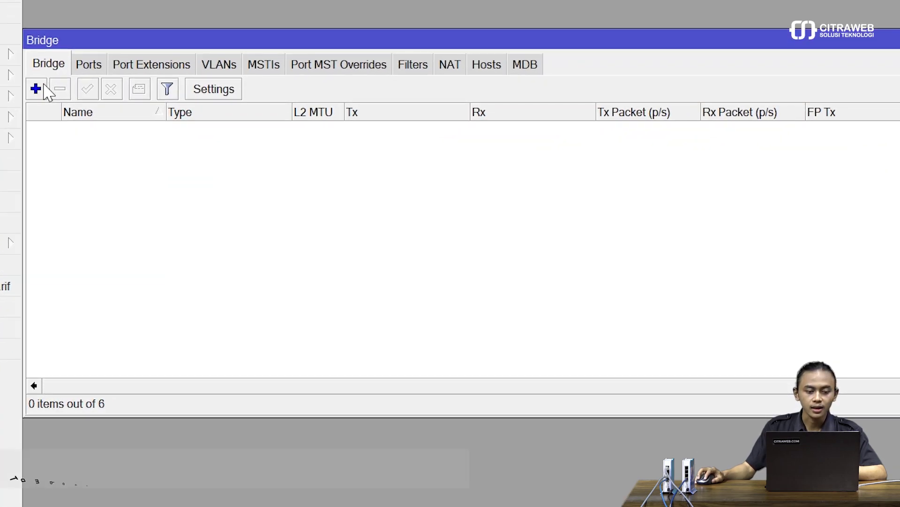
{"action": "left_click", "coordinate": [48, 108]}
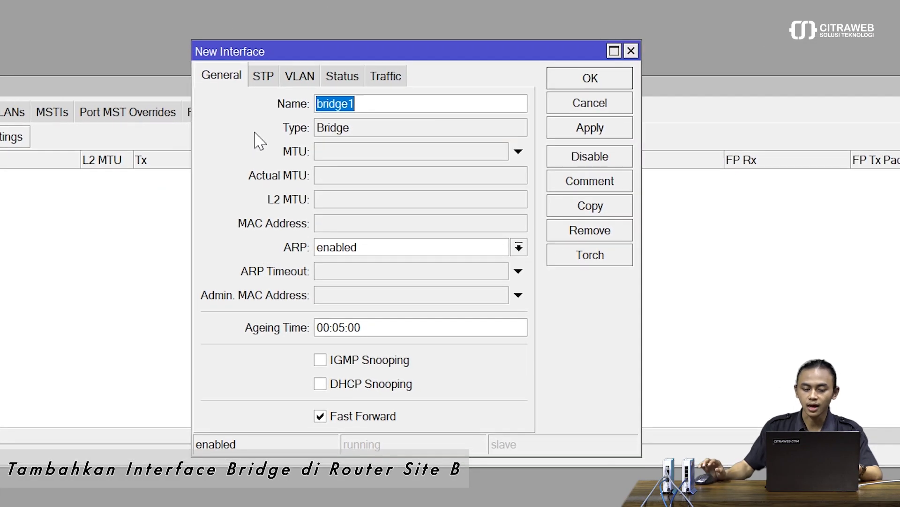
{"action": "key", "text": "BackSpace"}
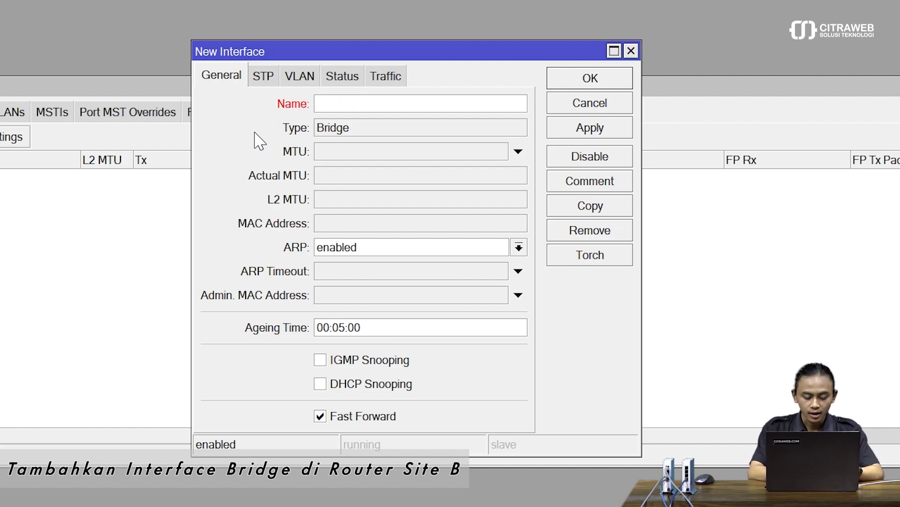
{"action": "type", "text": "bri"}
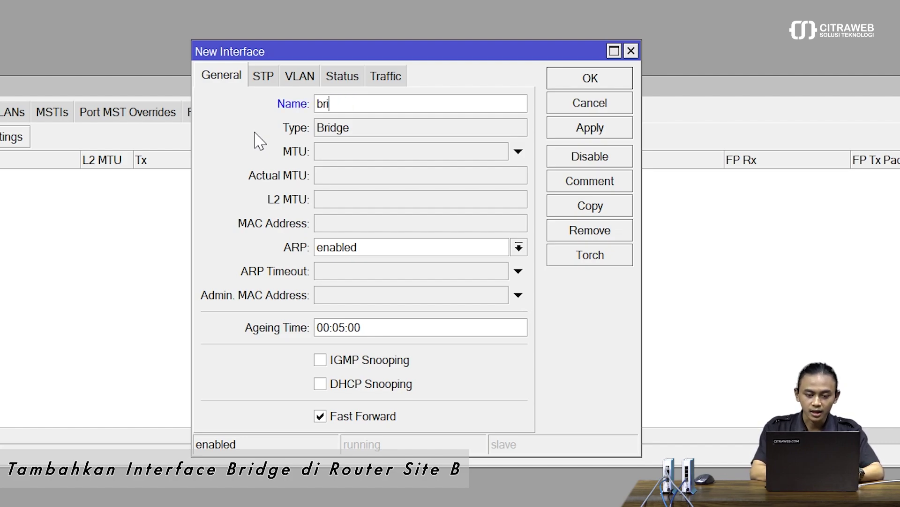
{"action": "type", "text": "dge-BCP"}
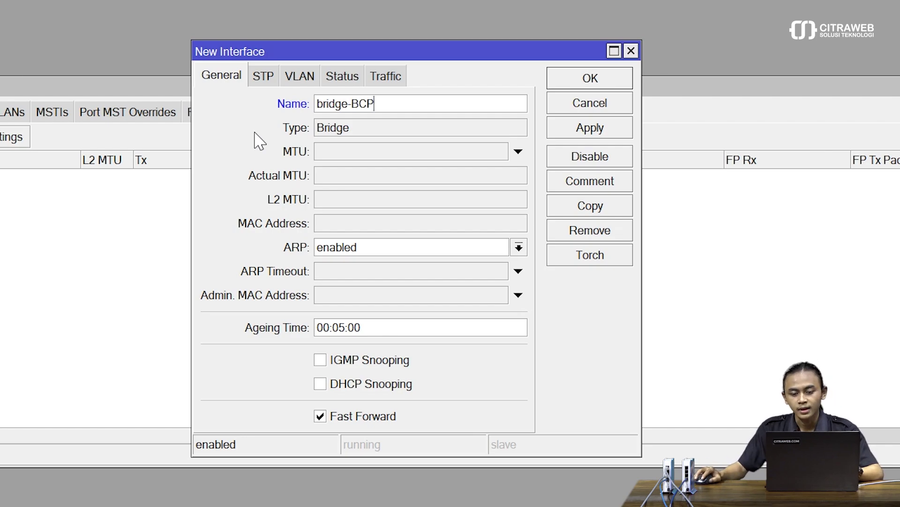
{"action": "left_click", "coordinate": [624, 129]}
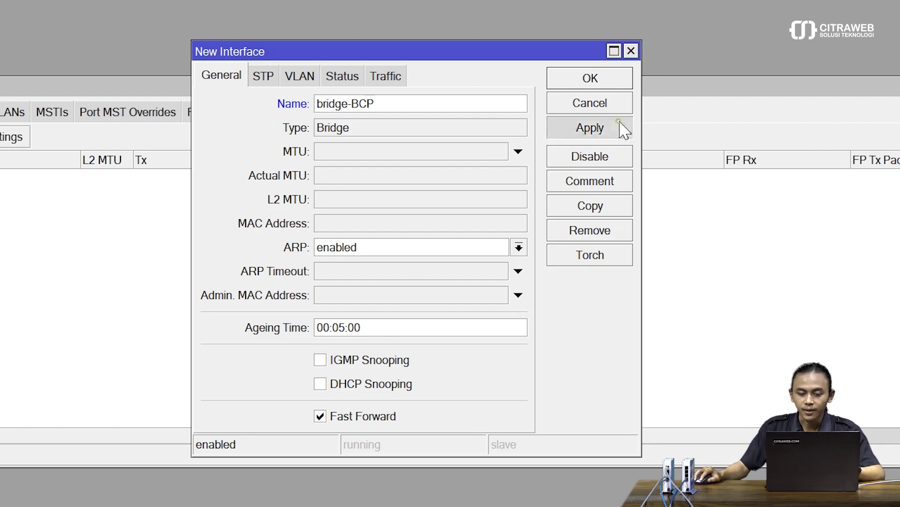
{"action": "left_click", "coordinate": [609, 84]}
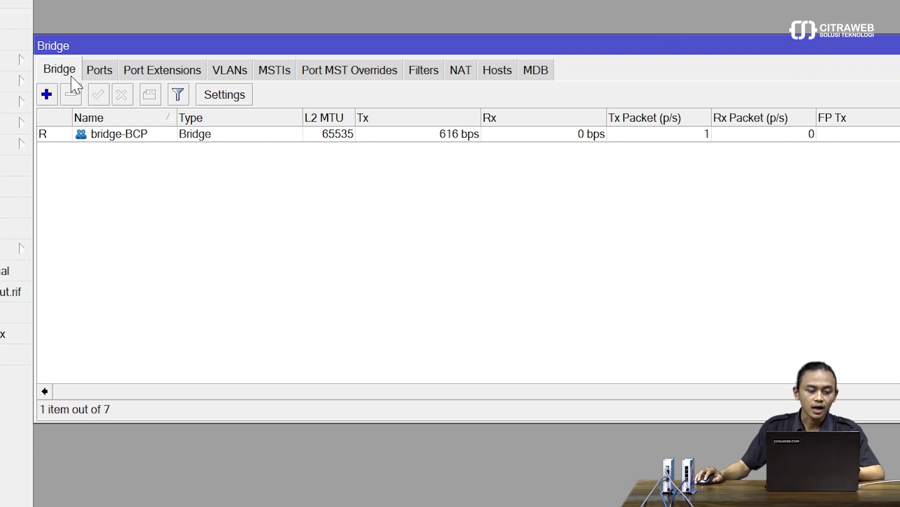
{"action": "left_click", "coordinate": [99, 78]}
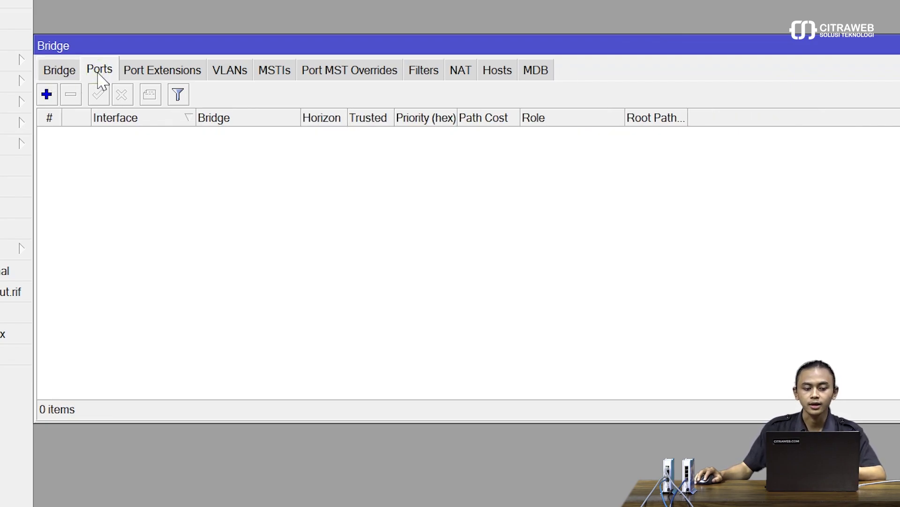
Add ether2 as a port of the bridge-BCP bridge
{"action": "left_click", "coordinate": [46, 95]}
{"action": "left_click", "coordinate": [596, 71]}
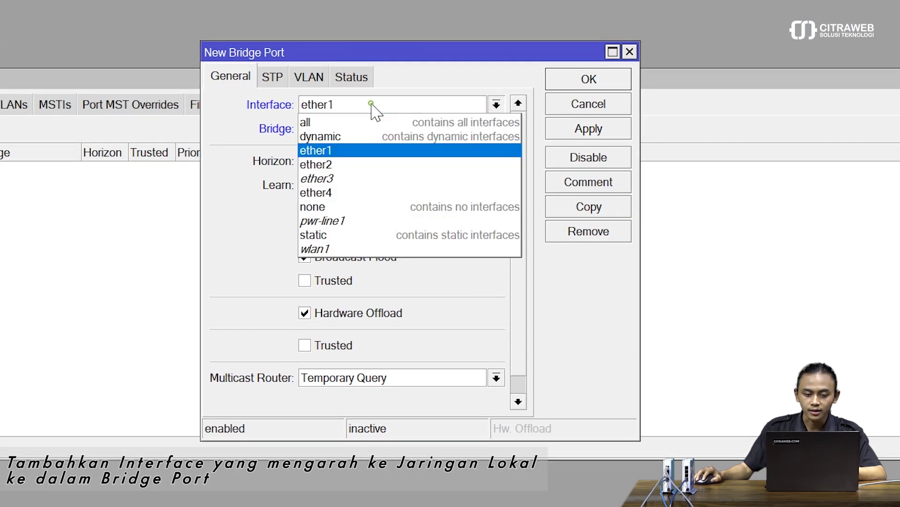
{"action": "left_click", "coordinate": [361, 165]}
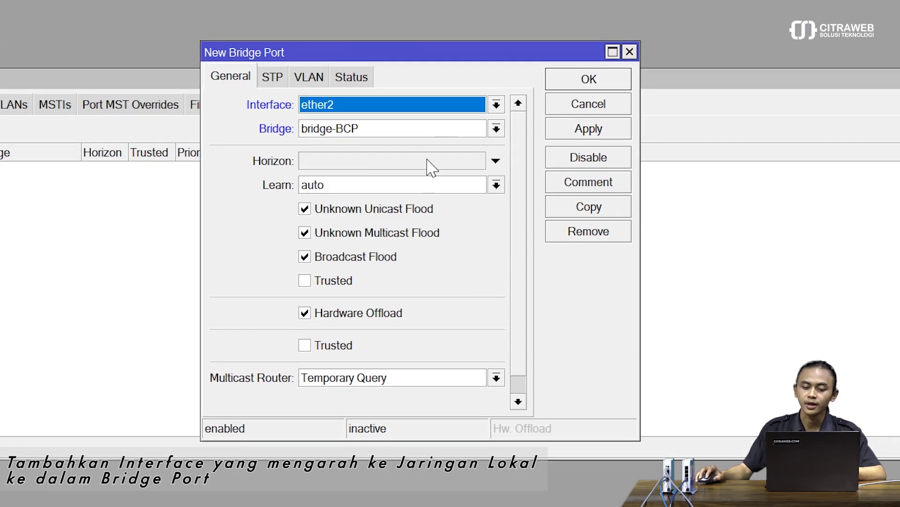
{"action": "left_click", "coordinate": [614, 135]}
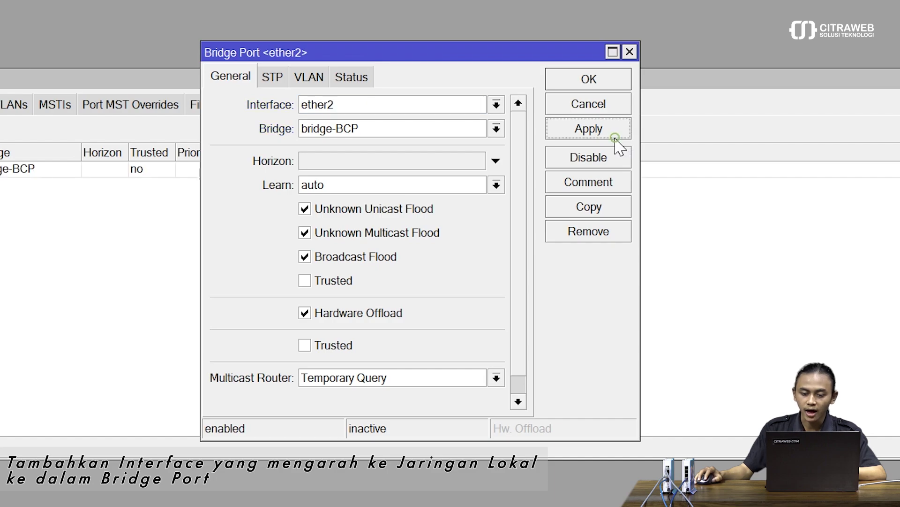
{"action": "left_click", "coordinate": [584, 81]}
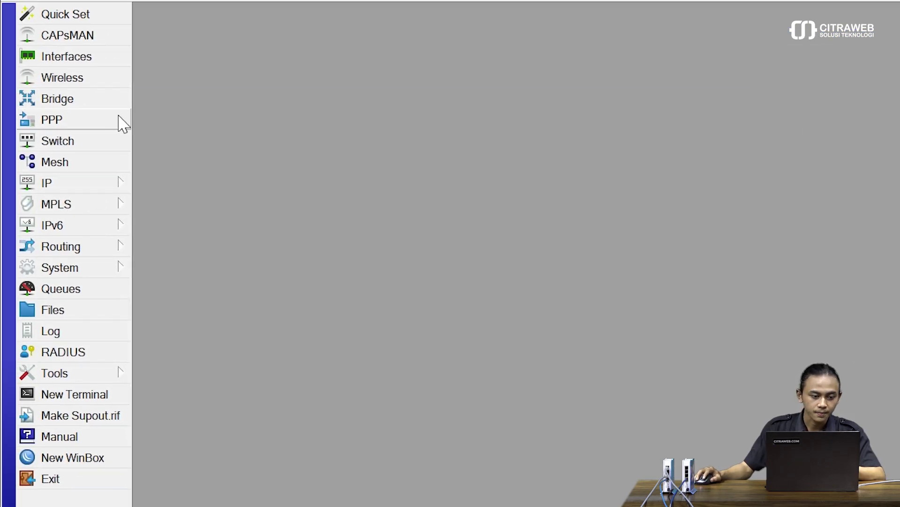
Create a PPP profile named BCP with its Bridge set to bridge-BCP
{"action": "left_click", "coordinate": [112, 121]}
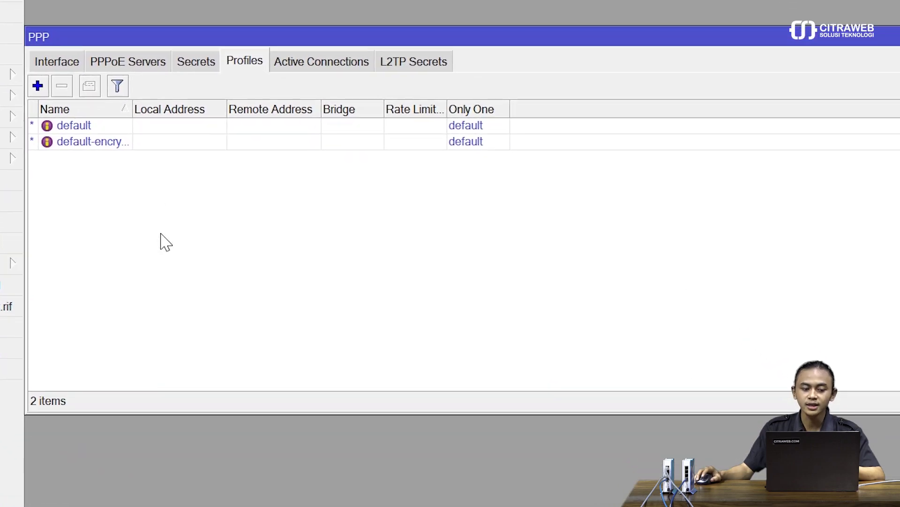
{"action": "left_click", "coordinate": [241, 60]}
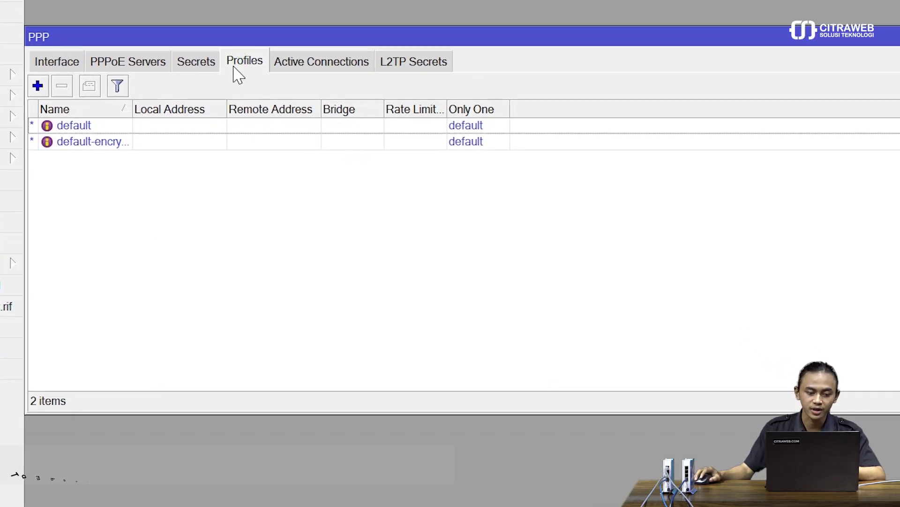
{"action": "left_click", "coordinate": [38, 86]}
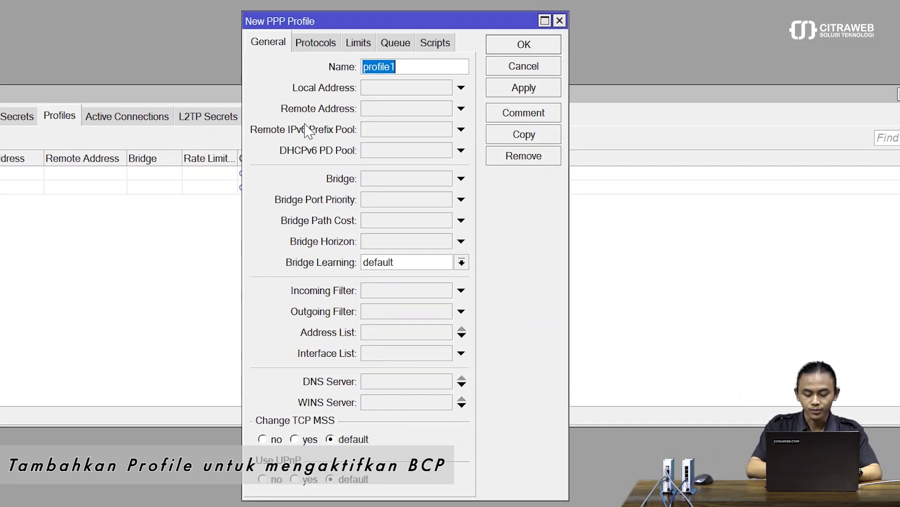
{"action": "type", "text": "BCP"}
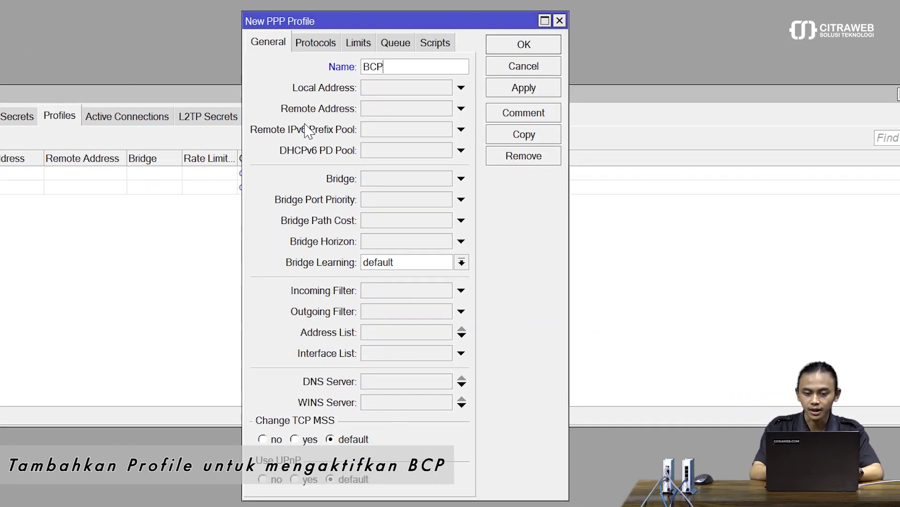
{"action": "left_click", "coordinate": [370, 178]}
{"action": "left_click", "coordinate": [374, 190]}
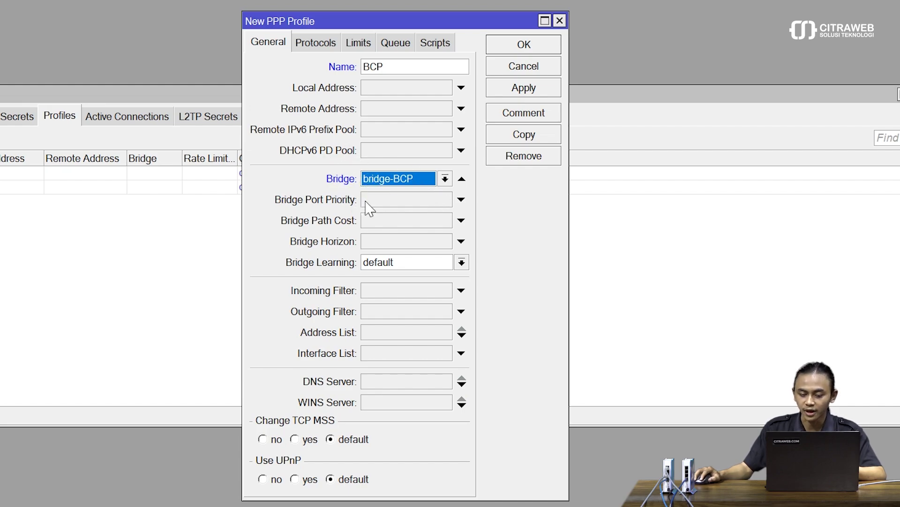
{"action": "left_click", "coordinate": [521, 96]}
{"action": "left_click", "coordinate": [506, 49]}
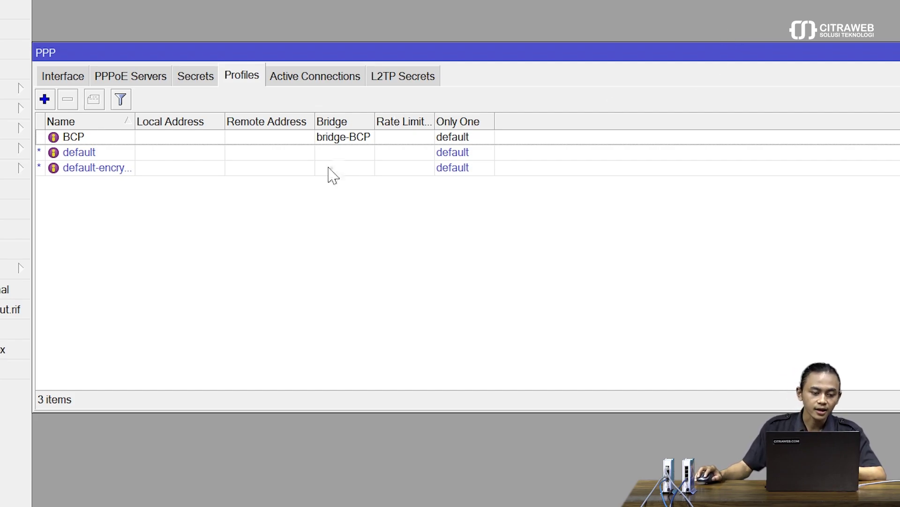
Add a new PPTP client and set its Connect To address to 192.168.76.183
{"action": "left_click", "coordinate": [66, 79]}
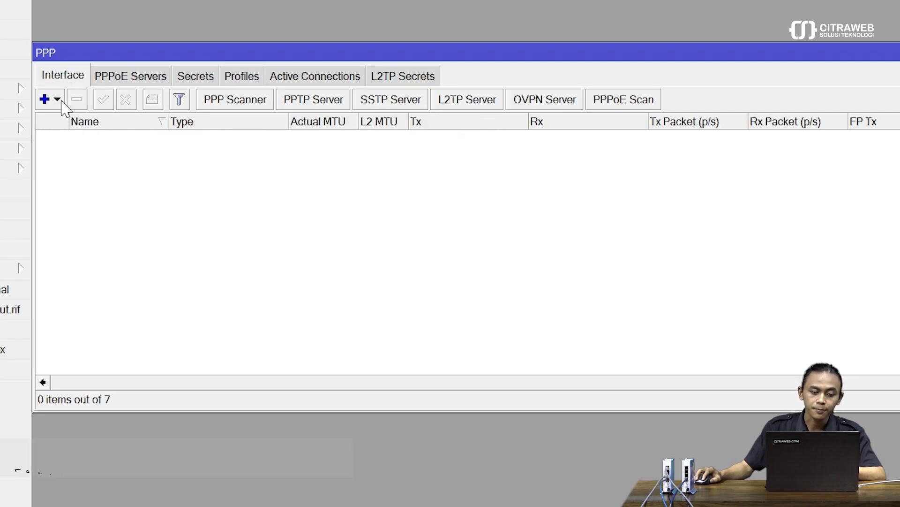
{"action": "left_click", "coordinate": [57, 100]}
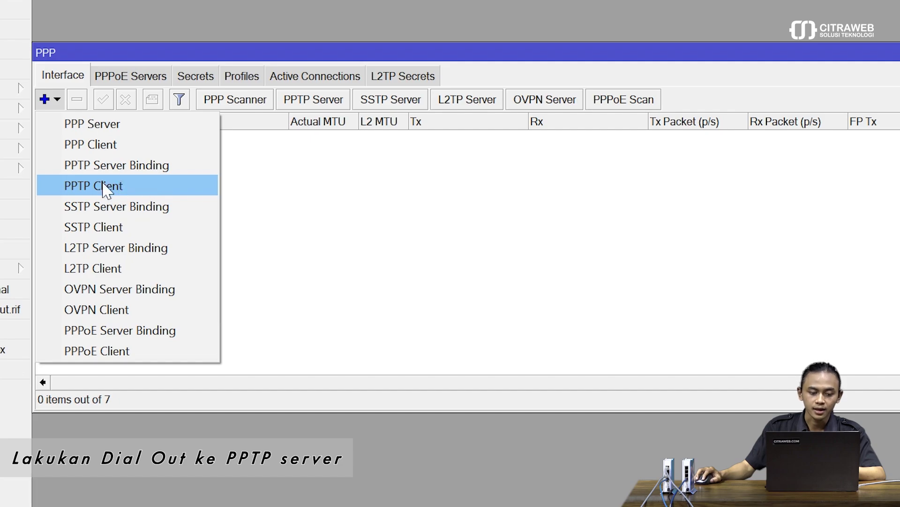
{"action": "left_click", "coordinate": [135, 187]}
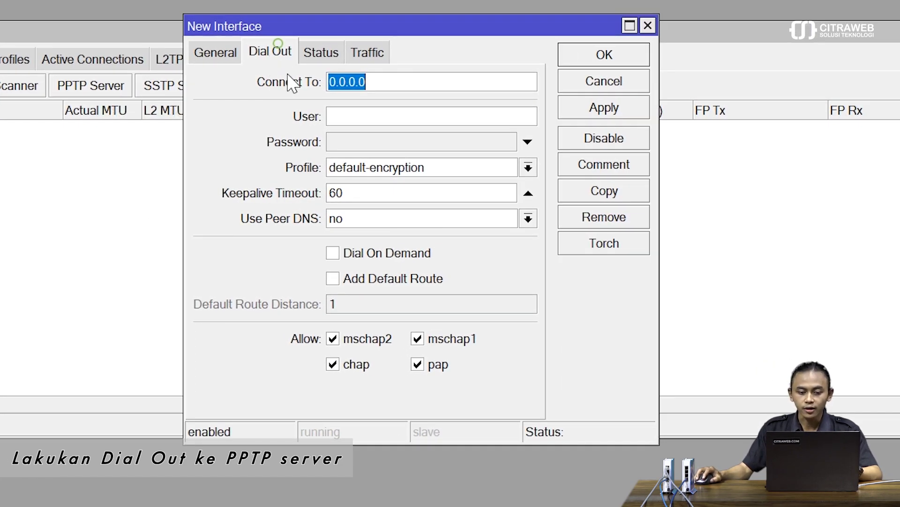
{"action": "left_click", "coordinate": [390, 85]}
{"action": "double_click", "coordinate": [349, 83]}
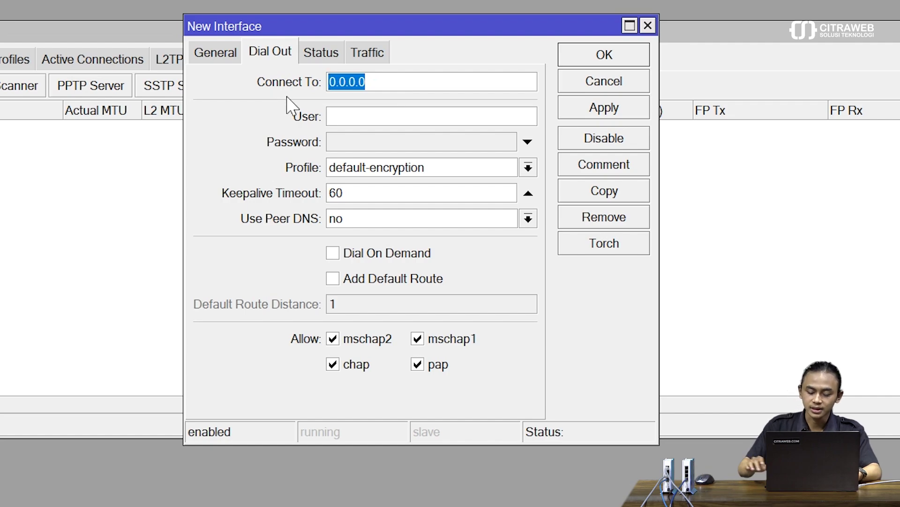
{"action": "key", "text": "BackSpace"}
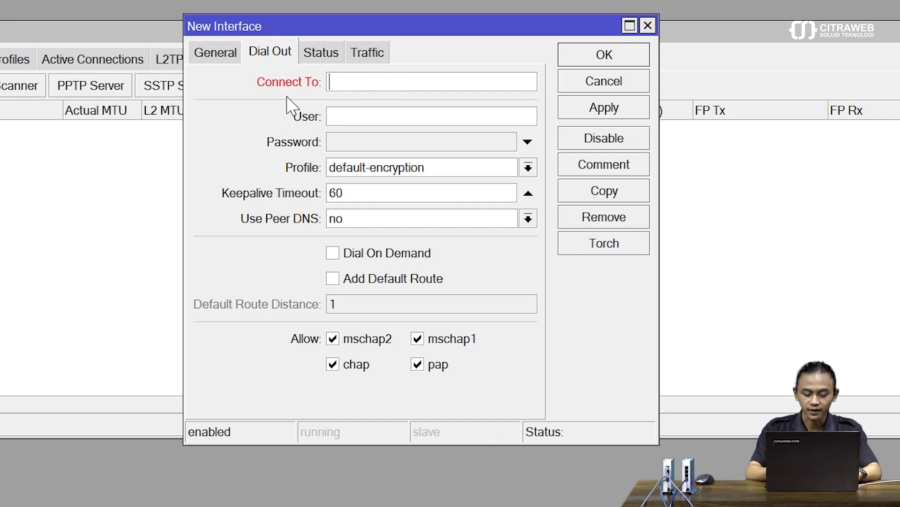
{"action": "type", "text": "192.1"}
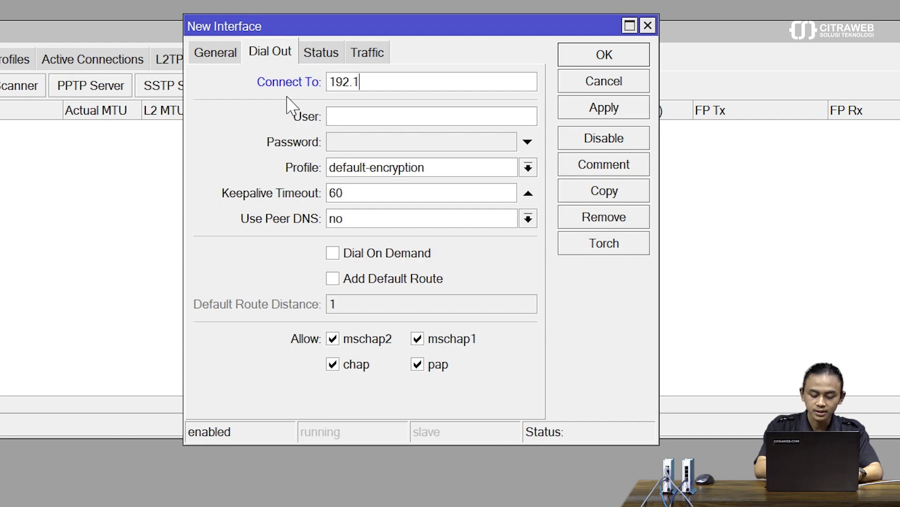
{"action": "type", "text": "68.76."}
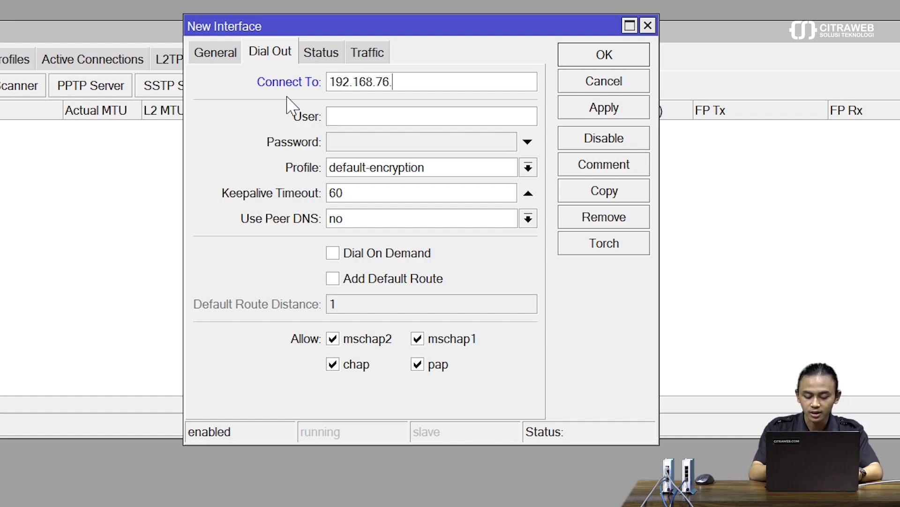
{"action": "type", "text": "183"}
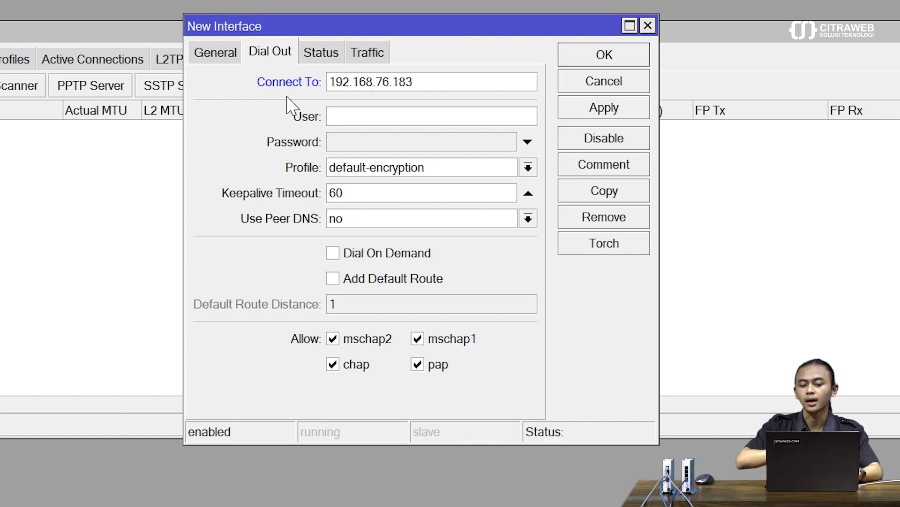
Enter the PPTP user name and password, choose profile BCP, and save the client
{"action": "left_click", "coordinate": [377, 118]}
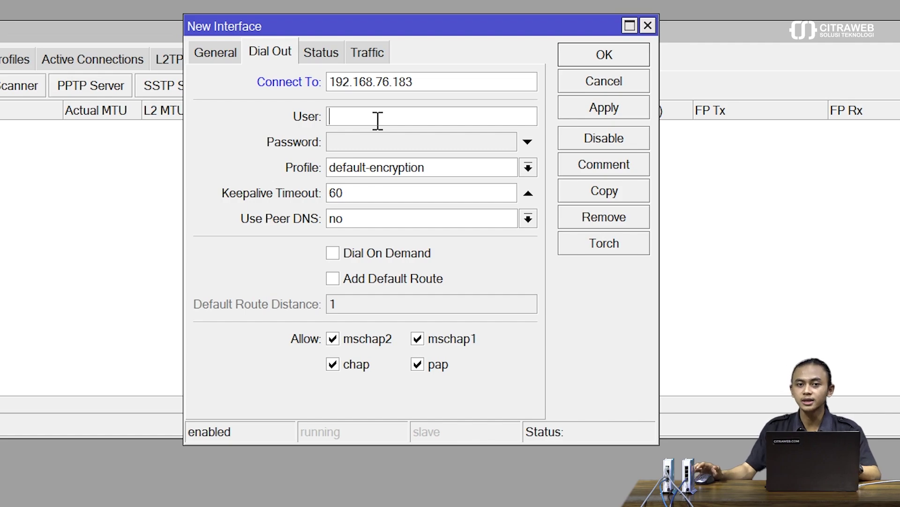
{"action": "type", "text": "user1"}
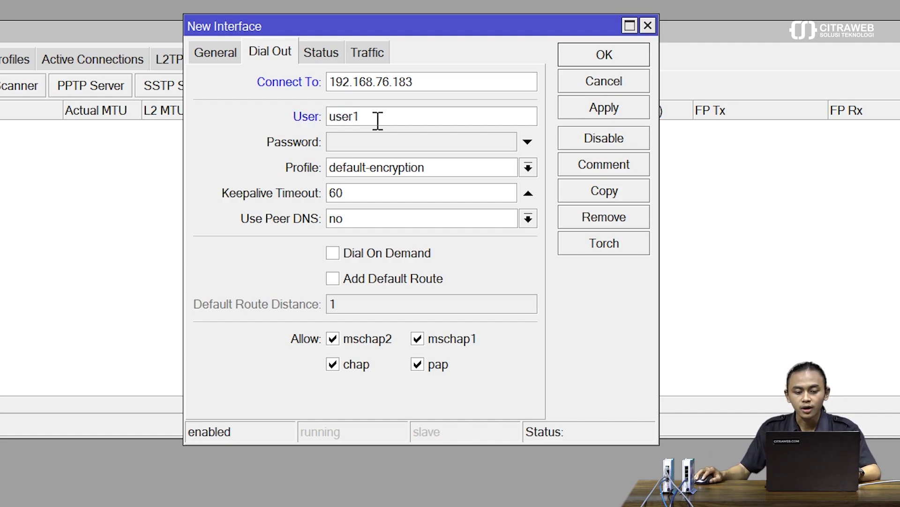
{"action": "left_click", "coordinate": [384, 141]}
{"action": "type", "text": "*"}
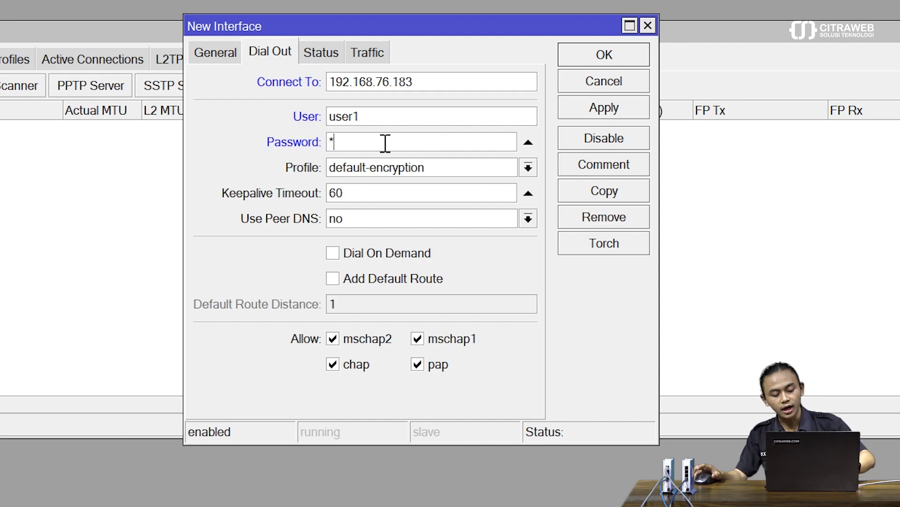
{"action": "type", "text": "**"}
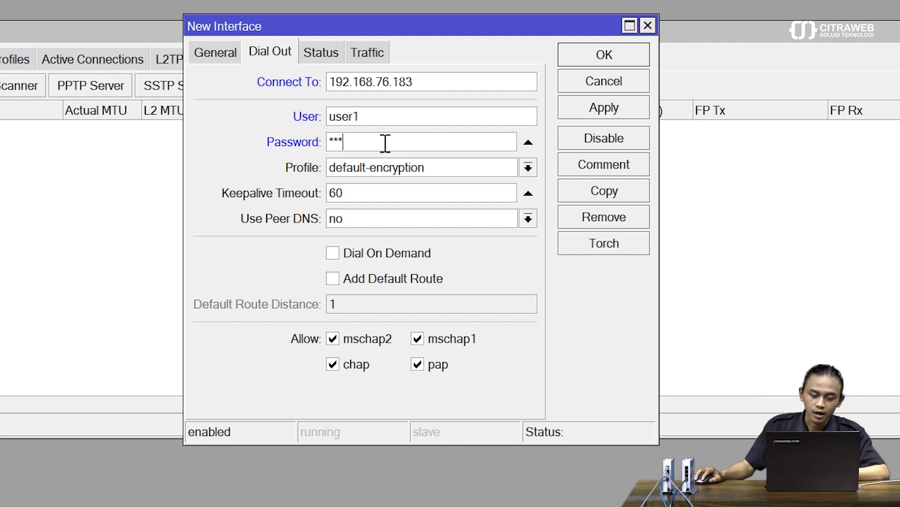
{"action": "left_click", "coordinate": [398, 169]}
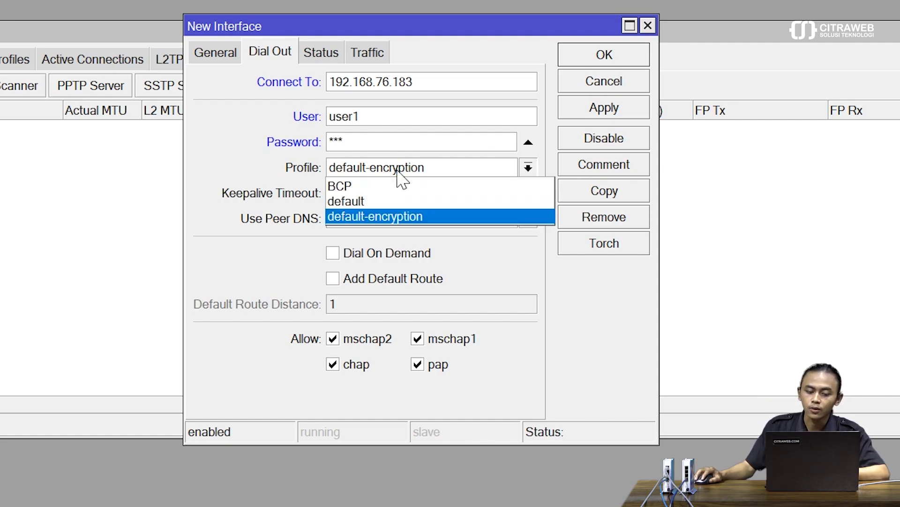
{"action": "left_click", "coordinate": [371, 186]}
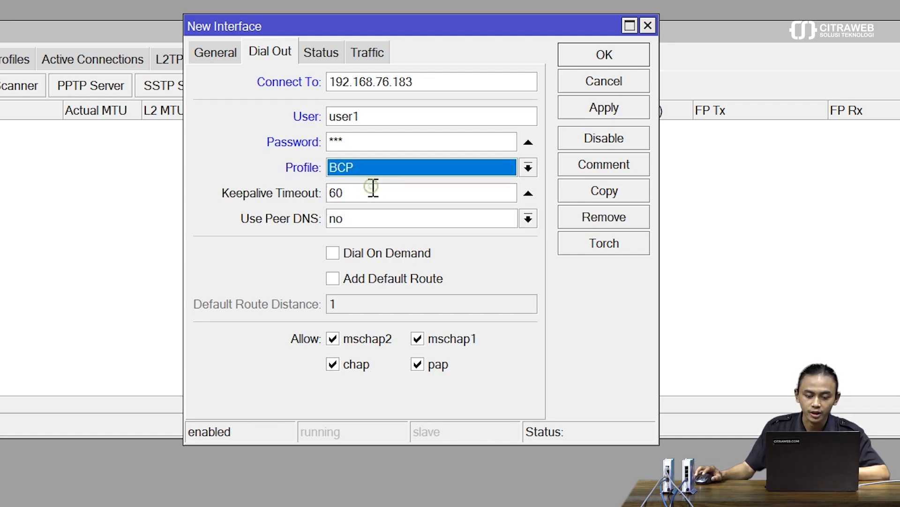
{"action": "left_click", "coordinate": [595, 109]}
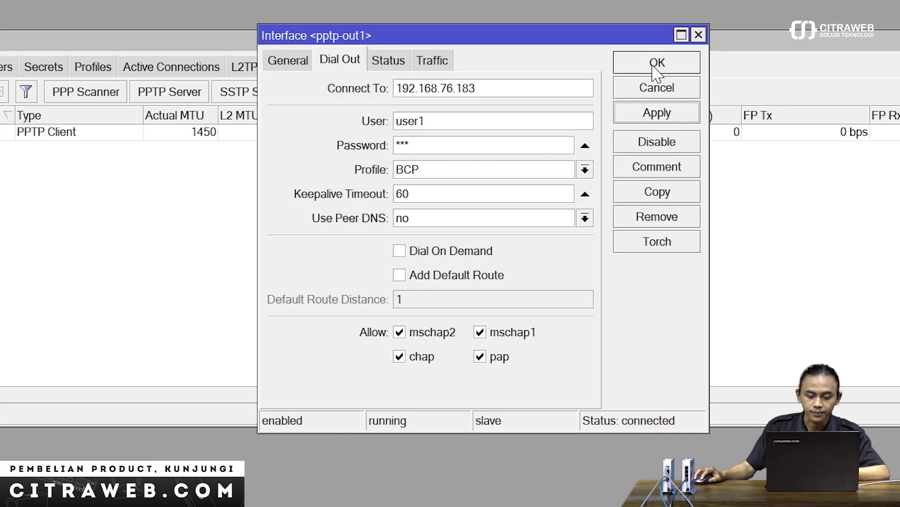
{"action": "left_click", "coordinate": [603, 56]}
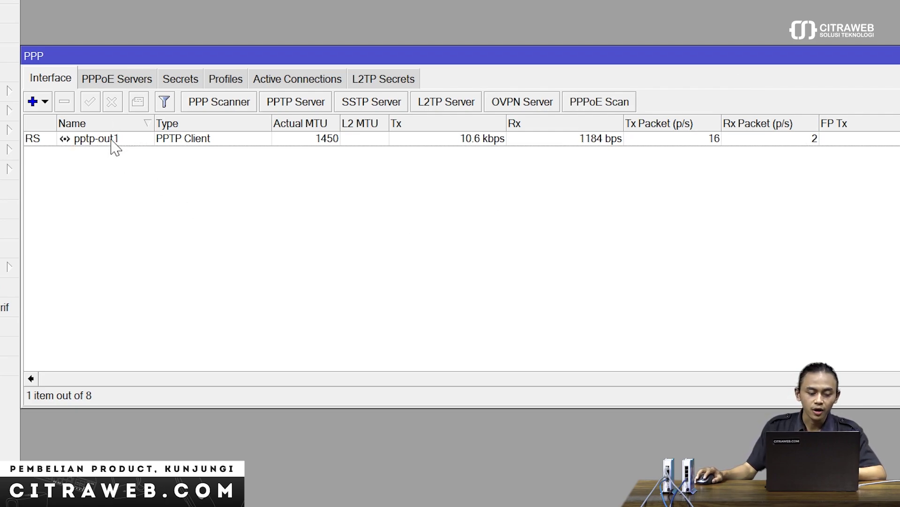
Confirm pptp-out1 is listed as a dynamic bridge-BCP port, then close the PPP window
{"action": "left_click", "coordinate": [112, 140]}
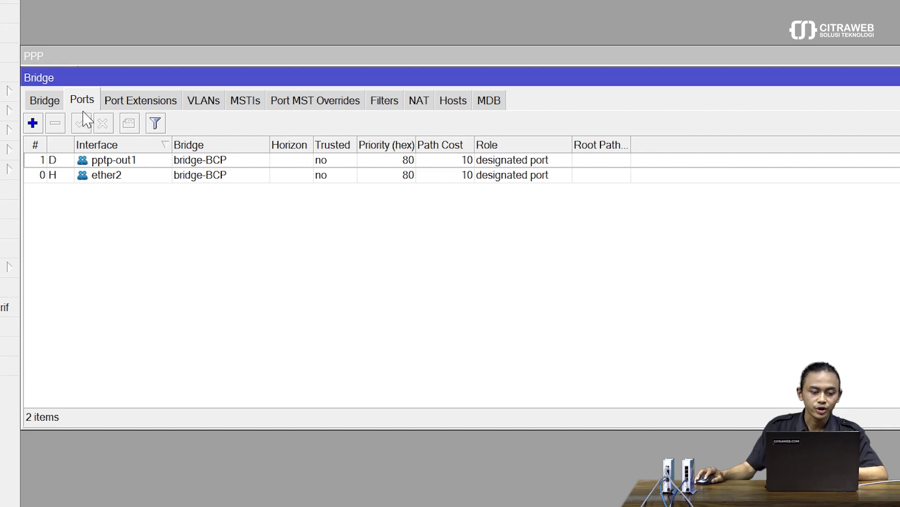
{"action": "left_click", "coordinate": [136, 160]}
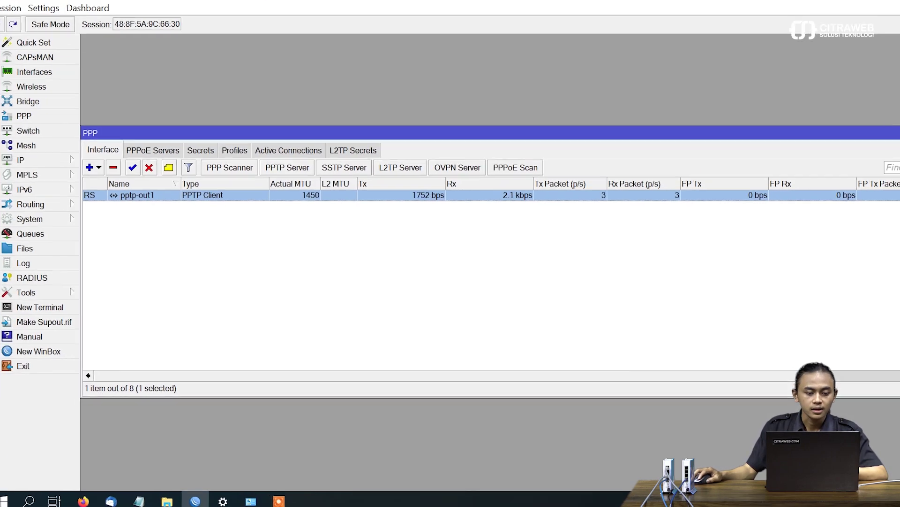
{"action": "left_click", "coordinate": [897, 141]}
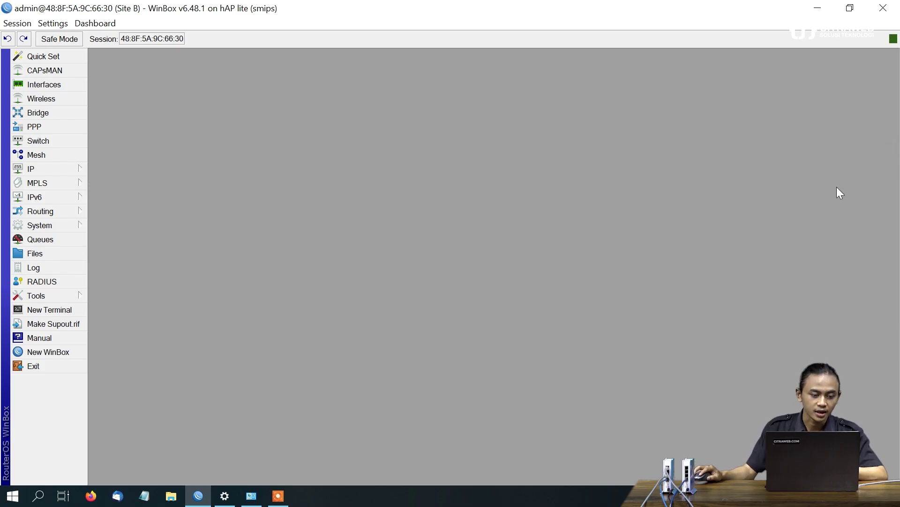
Add a DHCP client on bridge-BCP with Add Default Route set to no, and enable it
{"action": "left_click", "coordinate": [77, 165]}
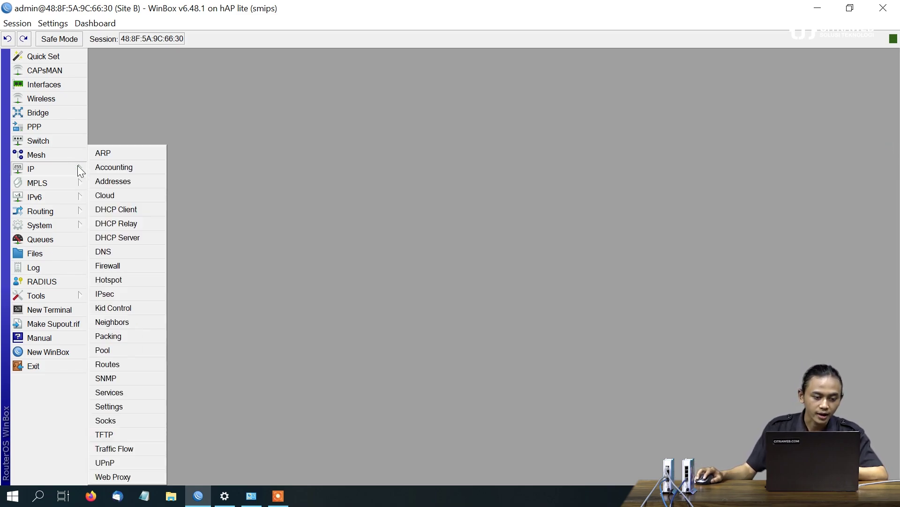
{"action": "left_click", "coordinate": [151, 211]}
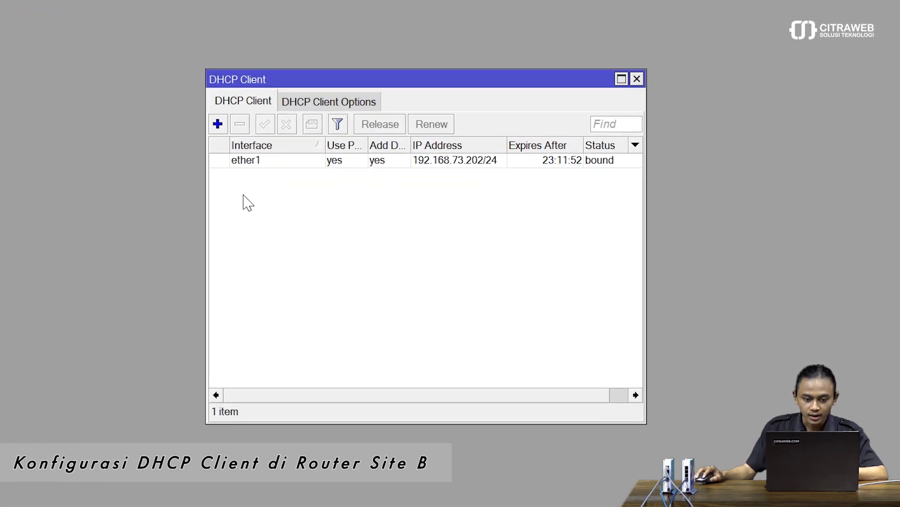
{"action": "left_click", "coordinate": [187, 111]}
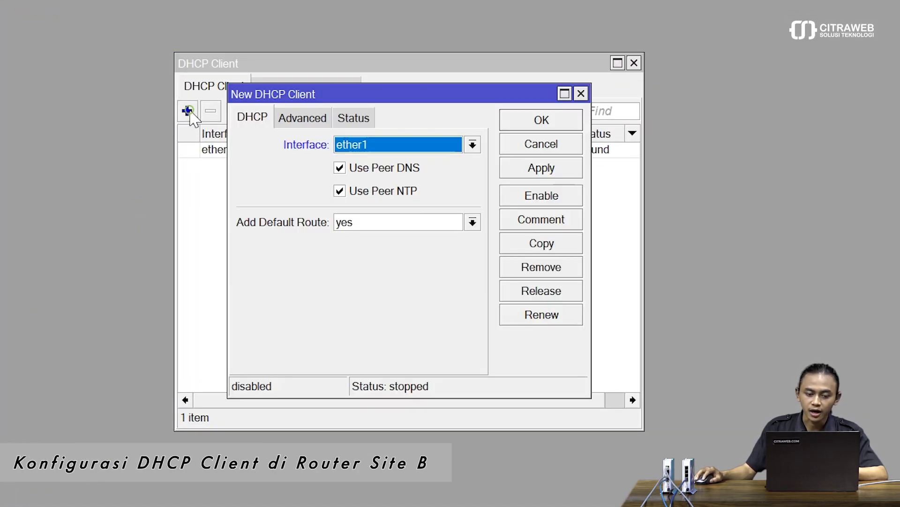
{"action": "left_click", "coordinate": [411, 145]}
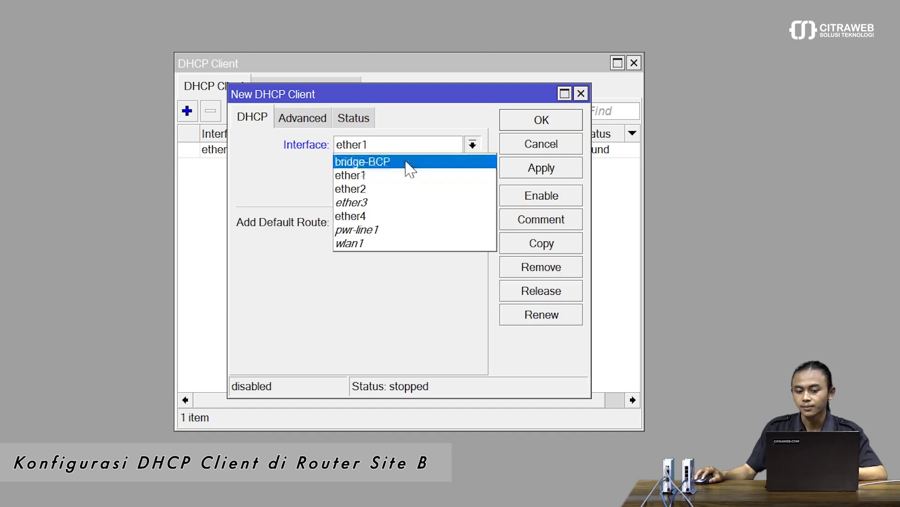
{"action": "left_click", "coordinate": [410, 162]}
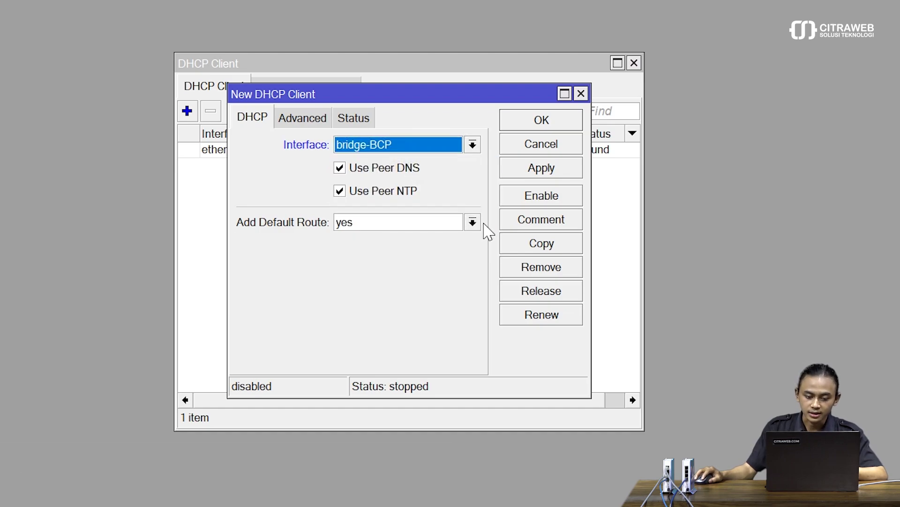
{"action": "left_click", "coordinate": [391, 224]}
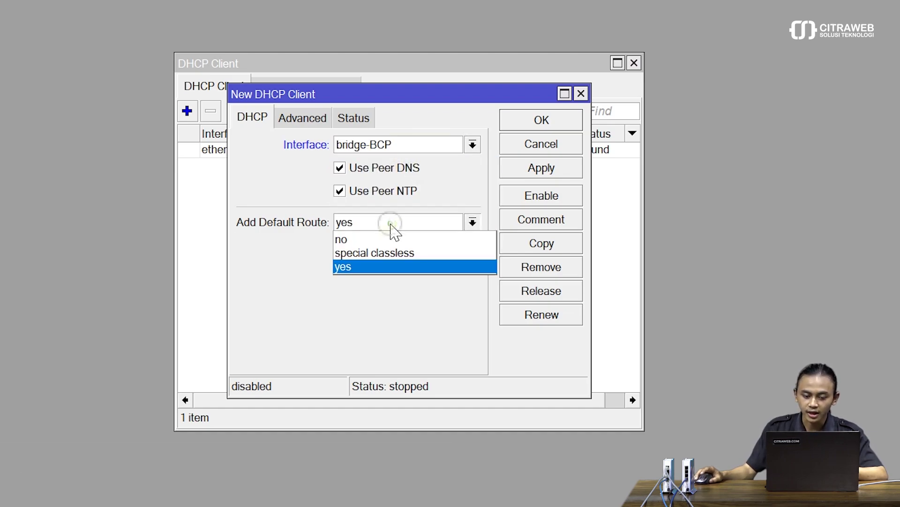
{"action": "left_click", "coordinate": [365, 241]}
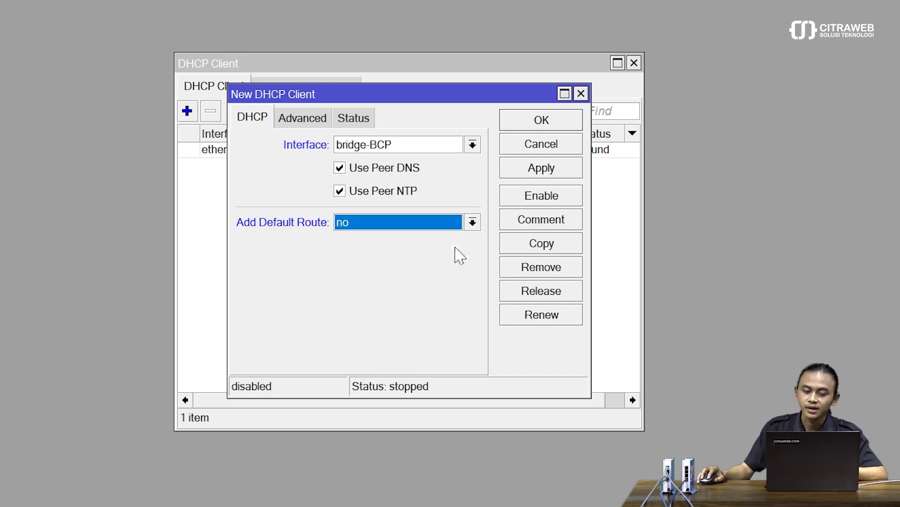
{"action": "left_click", "coordinate": [531, 173]}
{"action": "left_click", "coordinate": [529, 123]}
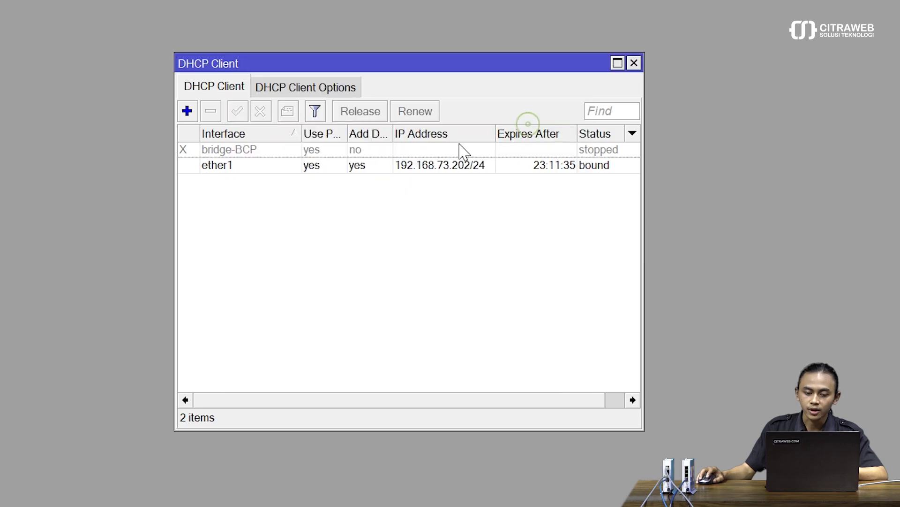
{"action": "left_click", "coordinate": [306, 150]}
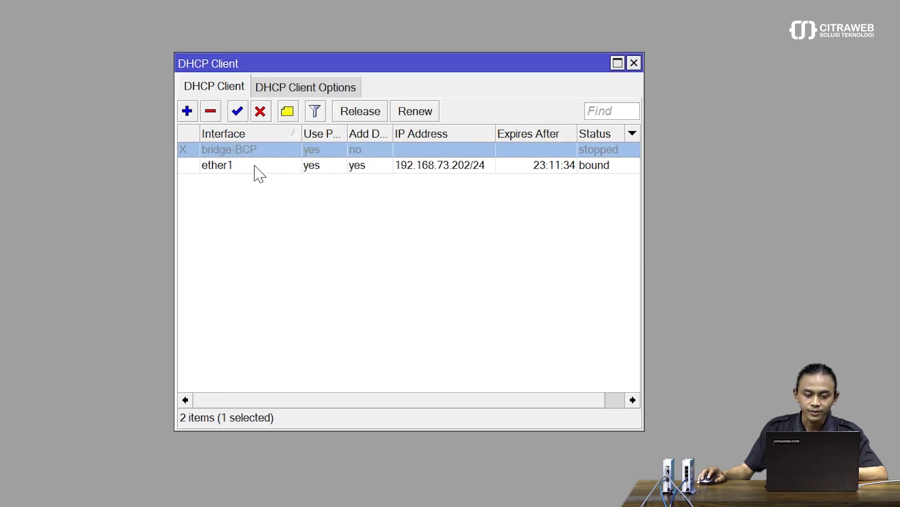
{"action": "left_click", "coordinate": [239, 113]}
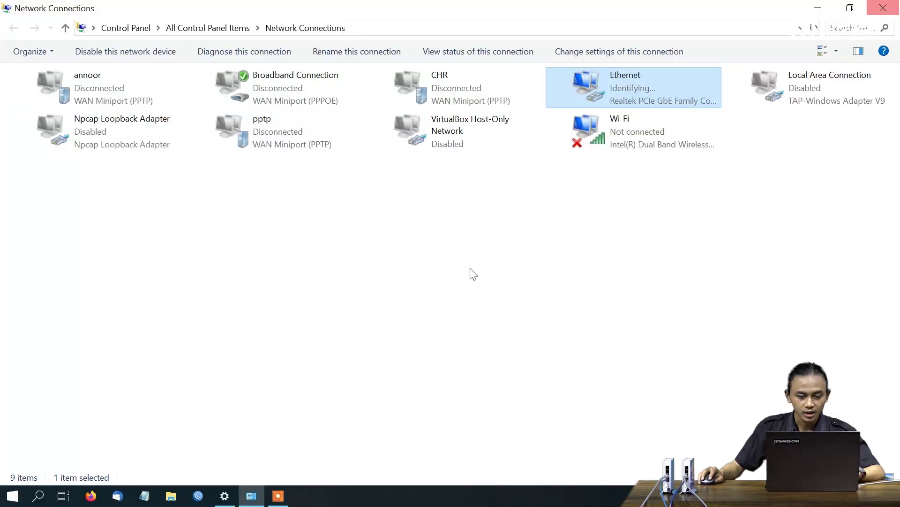
Inspect the Ethernet adapter's Internet Protocol Version 4 settings, then close its properties
{"action": "left_click", "coordinate": [597, 304]}
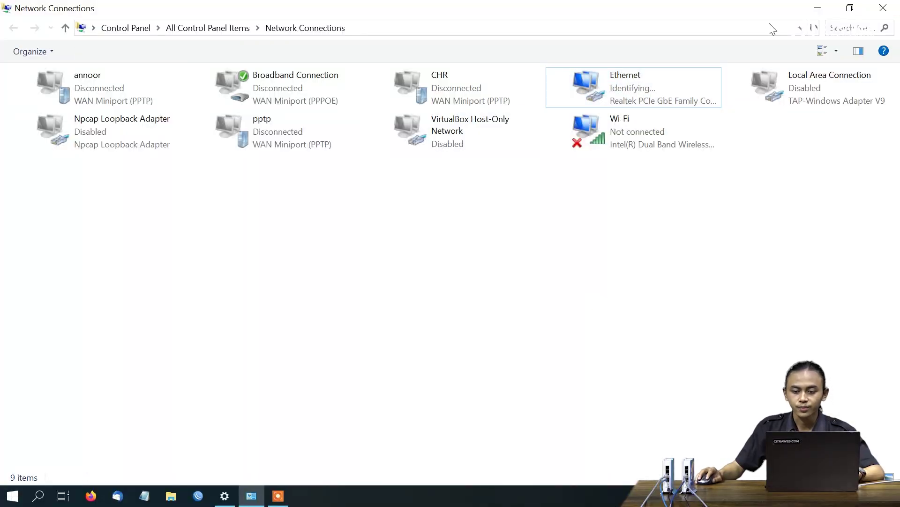
{"action": "left_click", "coordinate": [638, 88]}
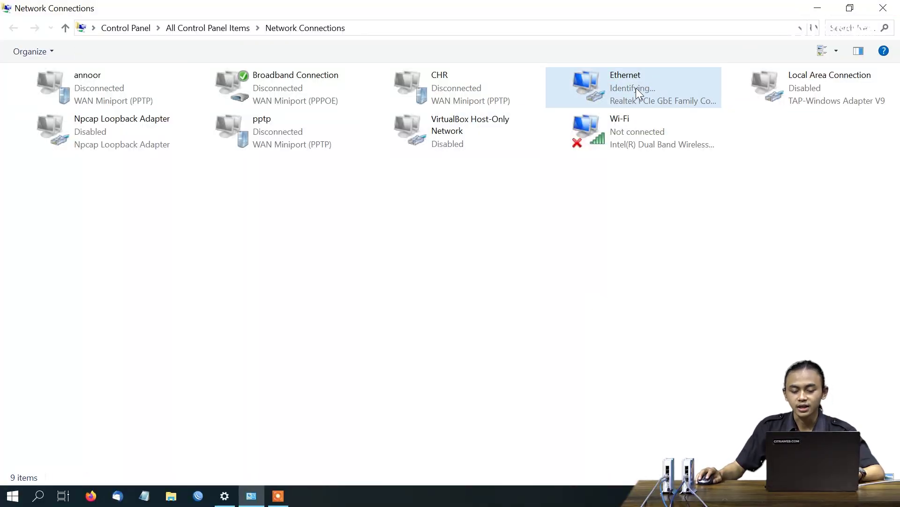
{"action": "right_click", "coordinate": [637, 88]}
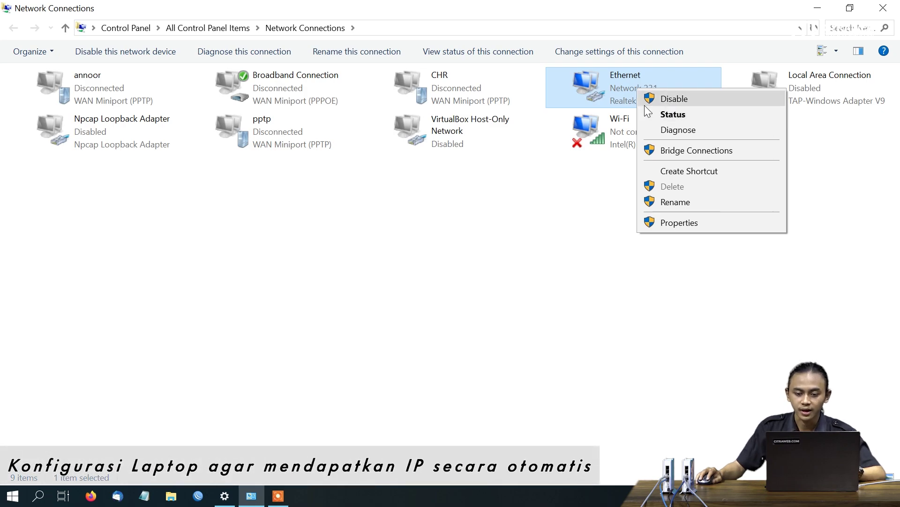
{"action": "left_click", "coordinate": [686, 227]}
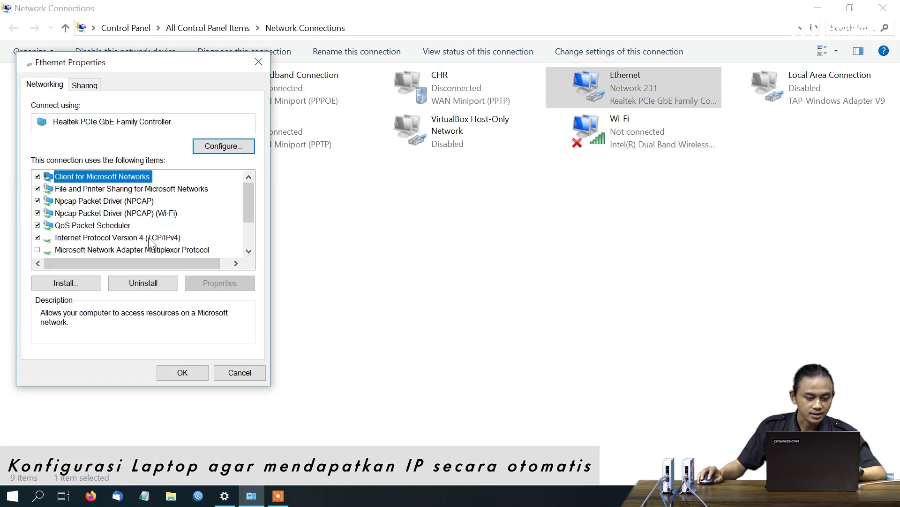
{"action": "left_click", "coordinate": [150, 238]}
{"action": "left_click", "coordinate": [214, 284]}
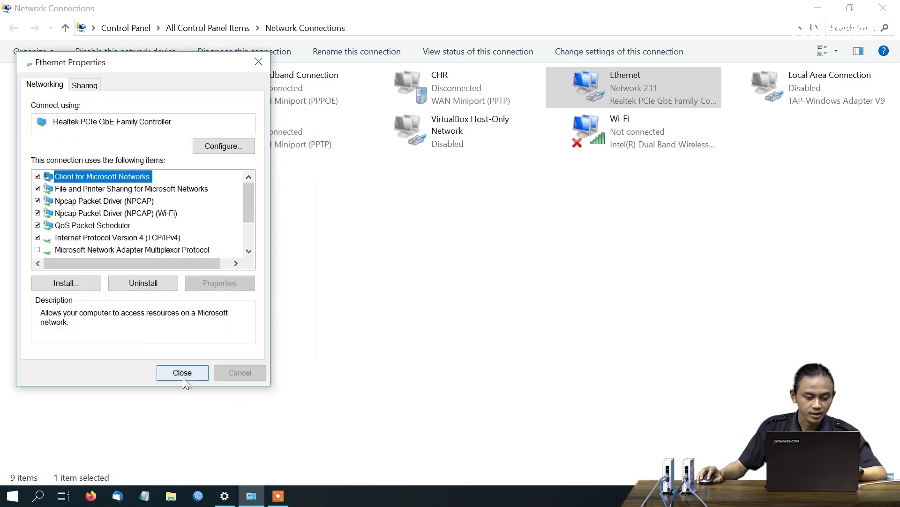
{"action": "left_click", "coordinate": [183, 372]}
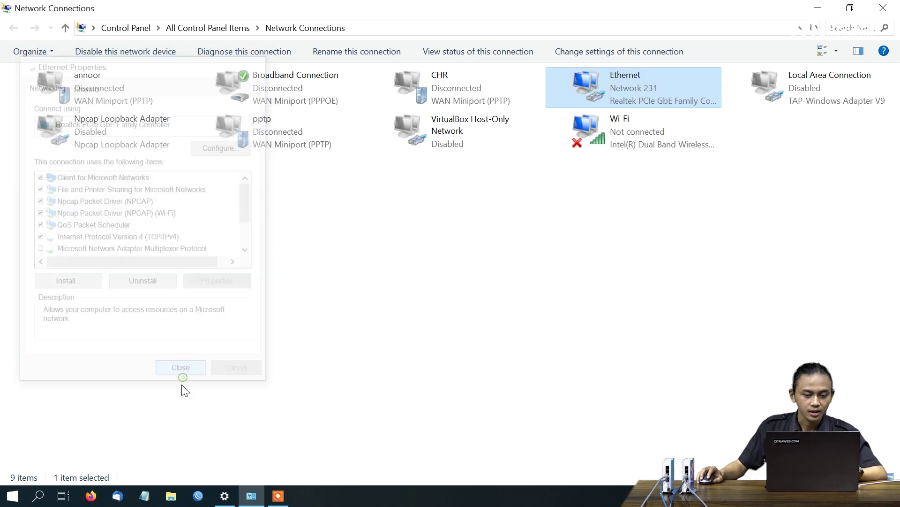
Disable the Ethernet connection and enable it again
{"action": "right_click", "coordinate": [587, 100]}
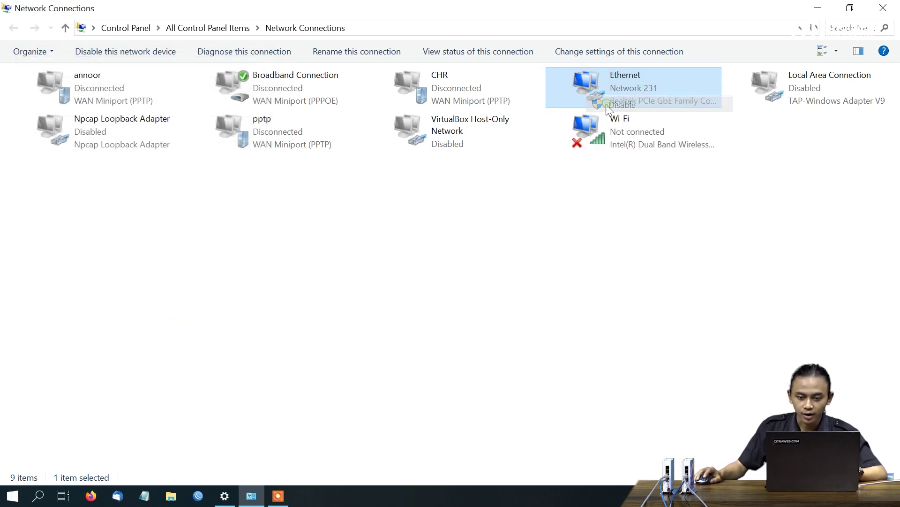
{"action": "left_click", "coordinate": [609, 106]}
{"action": "left_click", "coordinate": [606, 79]}
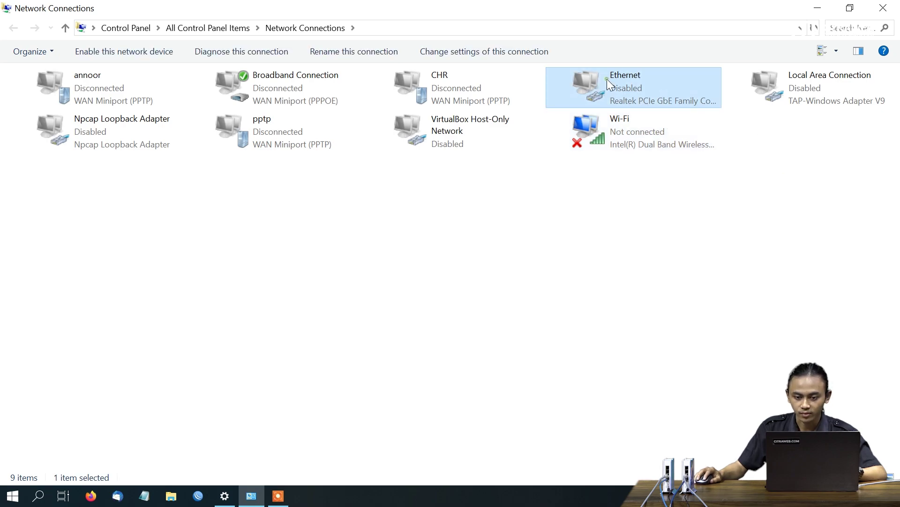
{"action": "right_click", "coordinate": [607, 78]}
{"action": "left_click", "coordinate": [622, 90]}
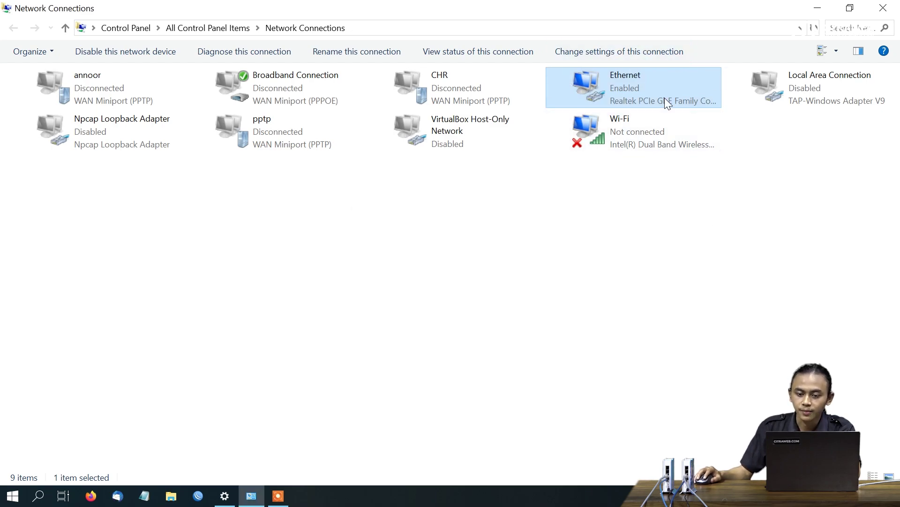
{"action": "right_click", "coordinate": [603, 85]}
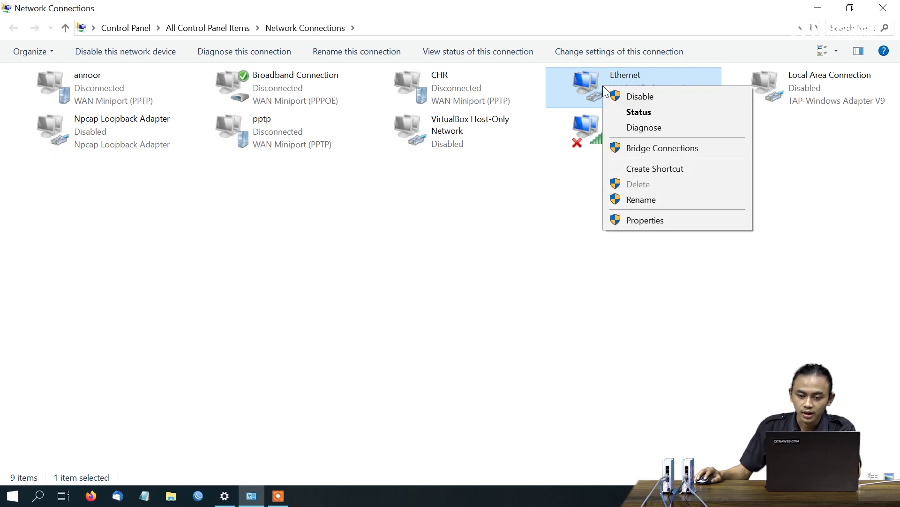
Check the Ethernet details for the 192.168.2.253 lease from 192.168.2.1, then return to WinBox
{"action": "left_click", "coordinate": [640, 111]}
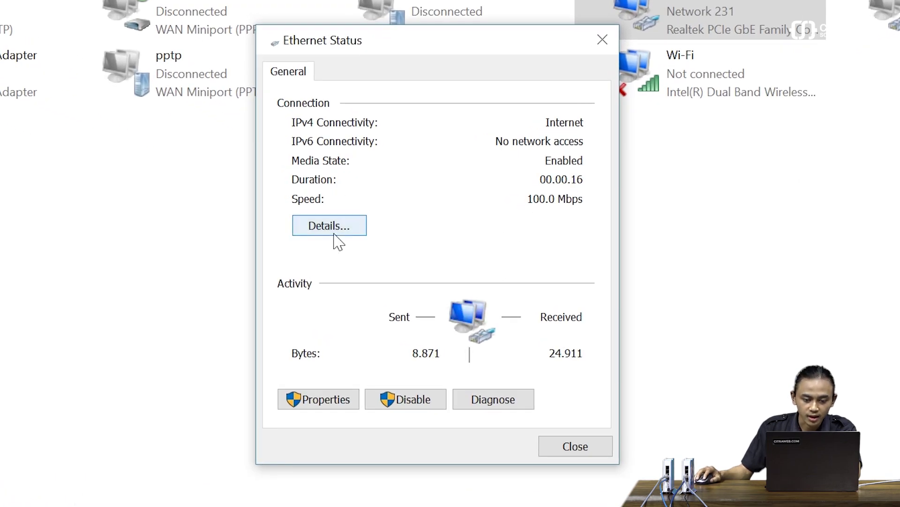
{"action": "left_click", "coordinate": [334, 231]}
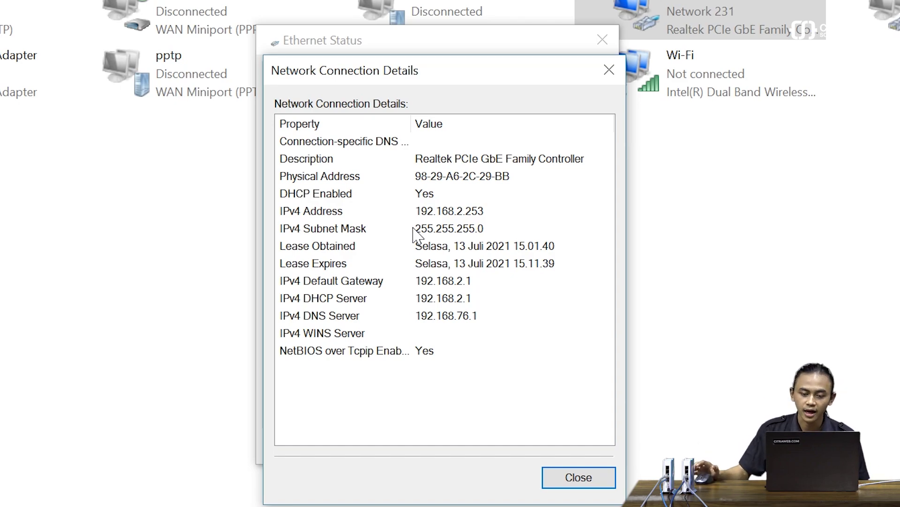
{"action": "left_click", "coordinate": [611, 74]}
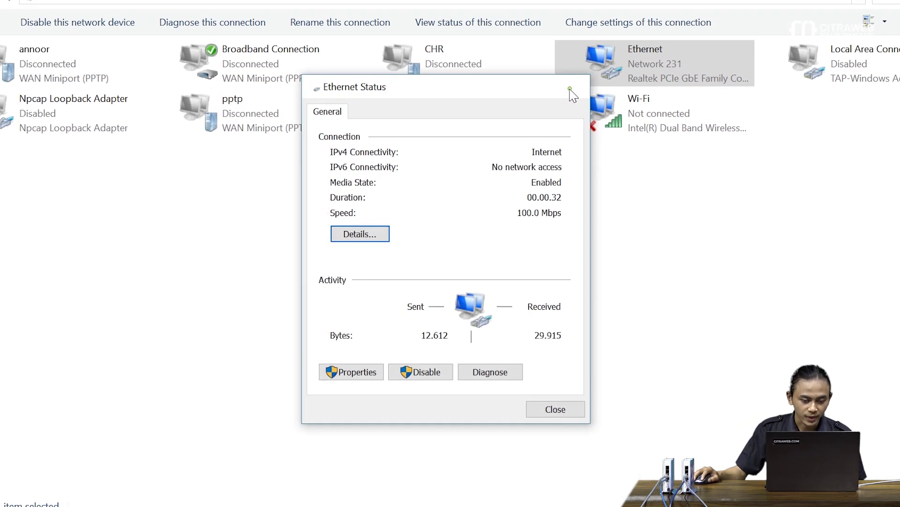
{"action": "left_click", "coordinate": [571, 90]}
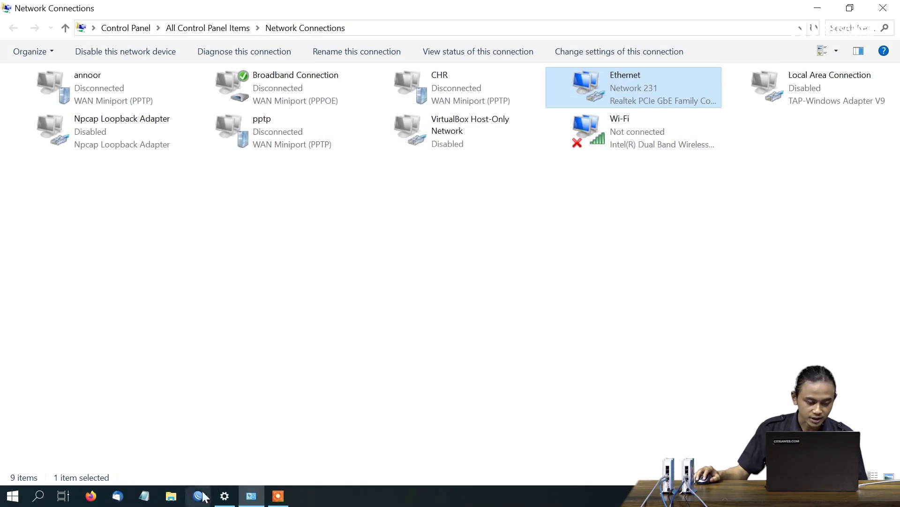
{"action": "left_click", "coordinate": [200, 496]}
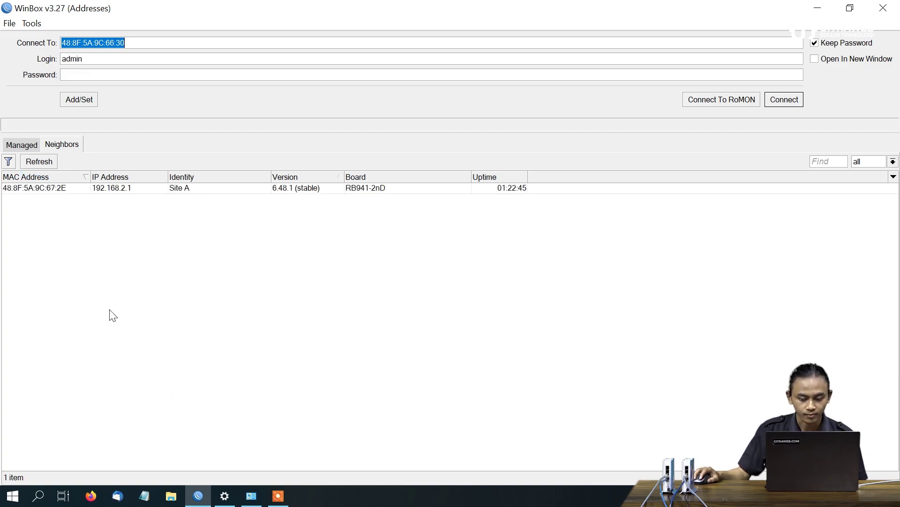
Connect to the Site A router at 192.168.2.1 and maximize the session
{"action": "left_click", "coordinate": [99, 188]}
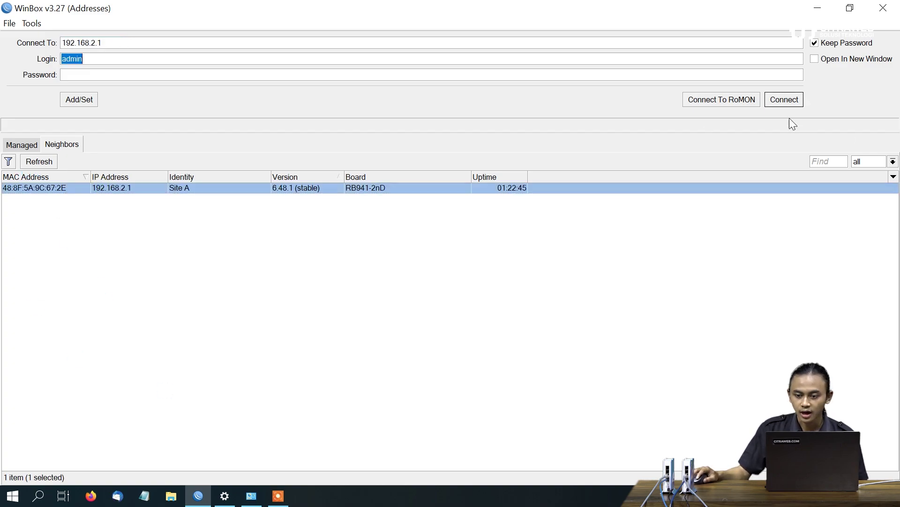
{"action": "left_click", "coordinate": [783, 100]}
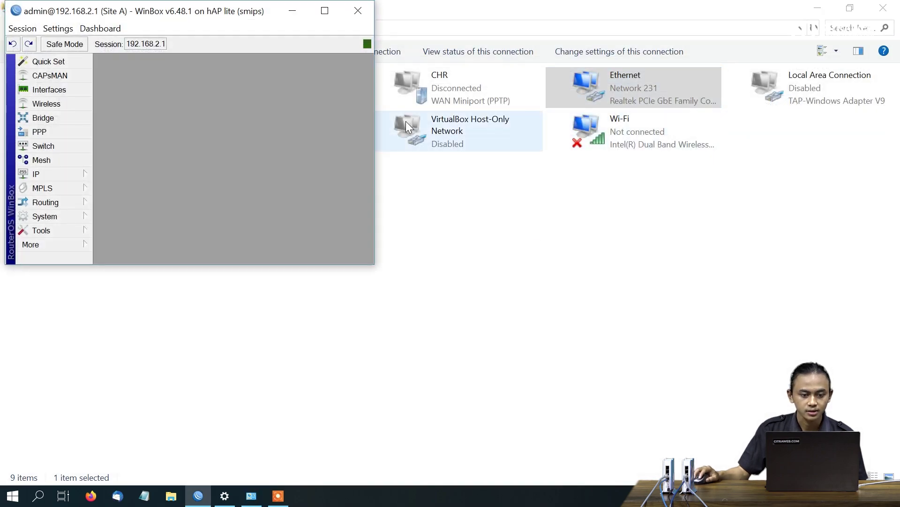
{"action": "left_click", "coordinate": [325, 10]}
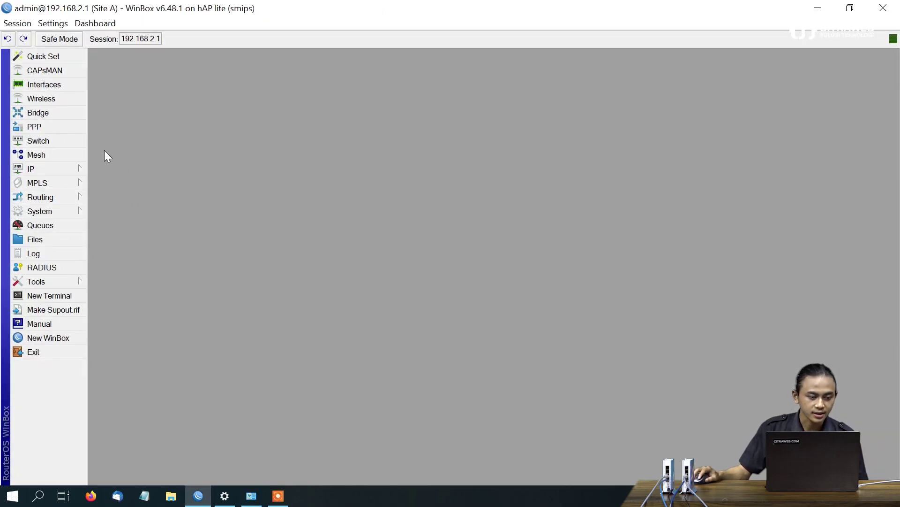
Inspect the DHCP Server leases 192.168.2.252, 192.168.2.253 and 192.168.2.254
{"action": "left_click", "coordinate": [77, 165]}
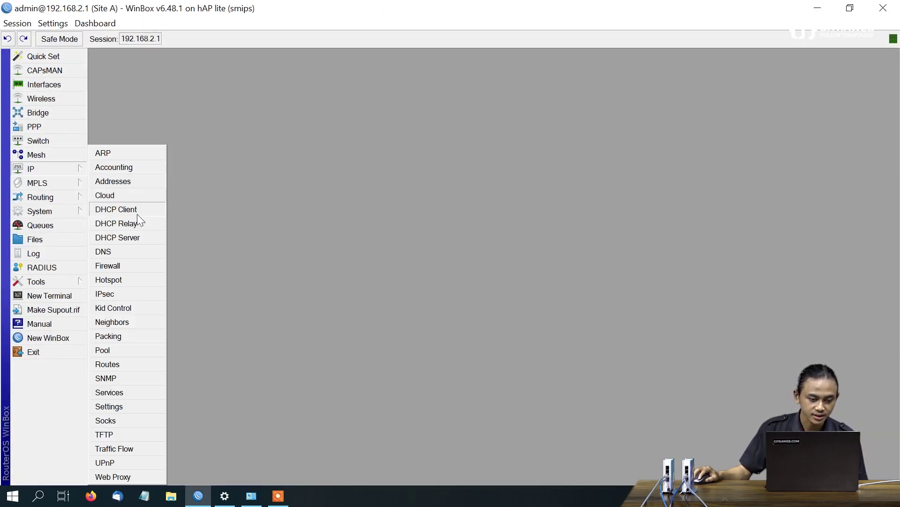
{"action": "left_click", "coordinate": [137, 237]}
{"action": "left_click", "coordinate": [279, 164]}
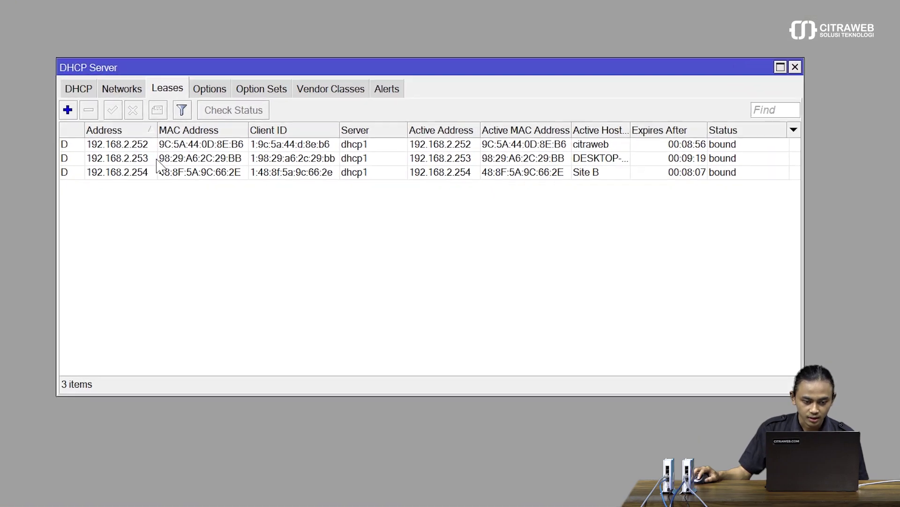
{"action": "left_click", "coordinate": [294, 213]}
{"action": "left_click", "coordinate": [294, 224]}
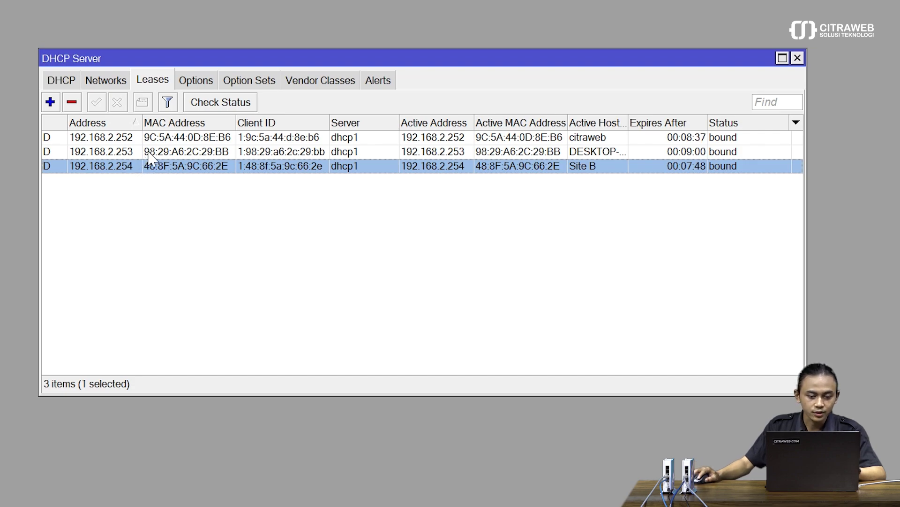
{"action": "left_click", "coordinate": [148, 152]}
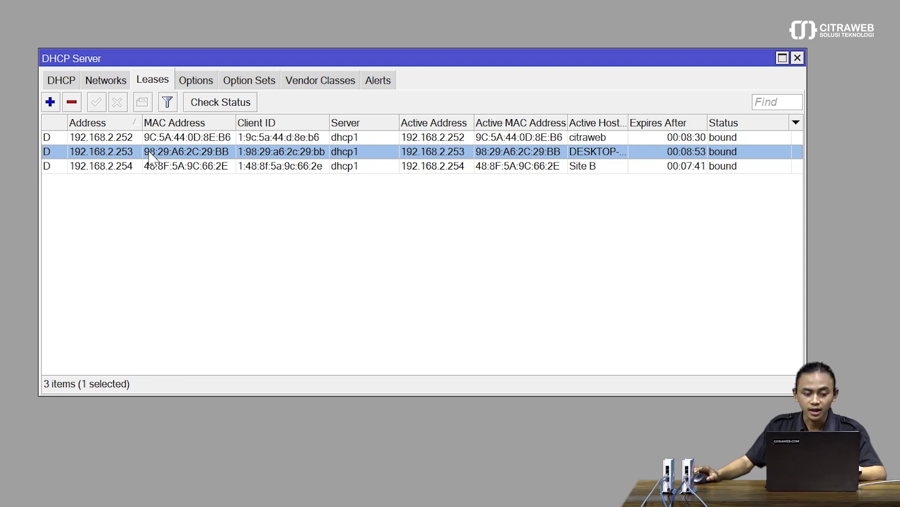
{"action": "left_click", "coordinate": [128, 139]}
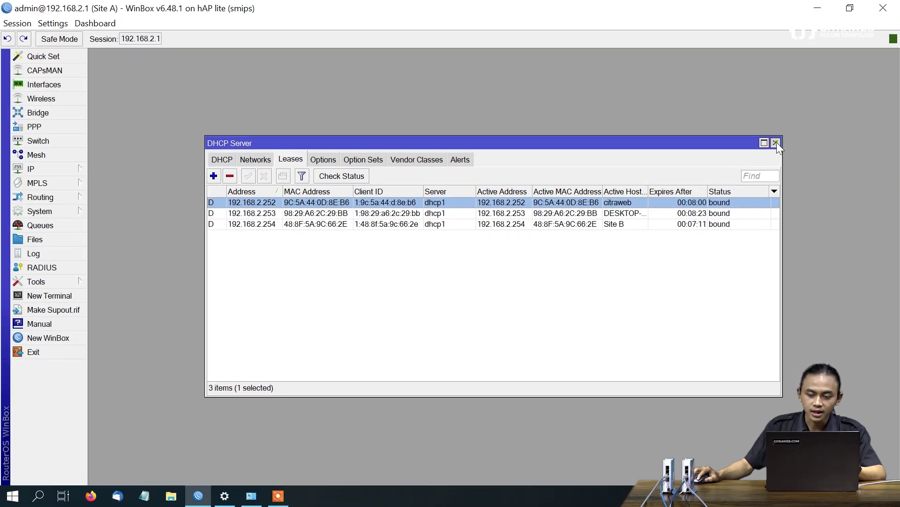
Close DHCP Server and launch Command Prompt via a cmd search, hiding WinBox
{"action": "left_click", "coordinate": [775, 143]}
{"action": "left_click", "coordinate": [12, 496]}
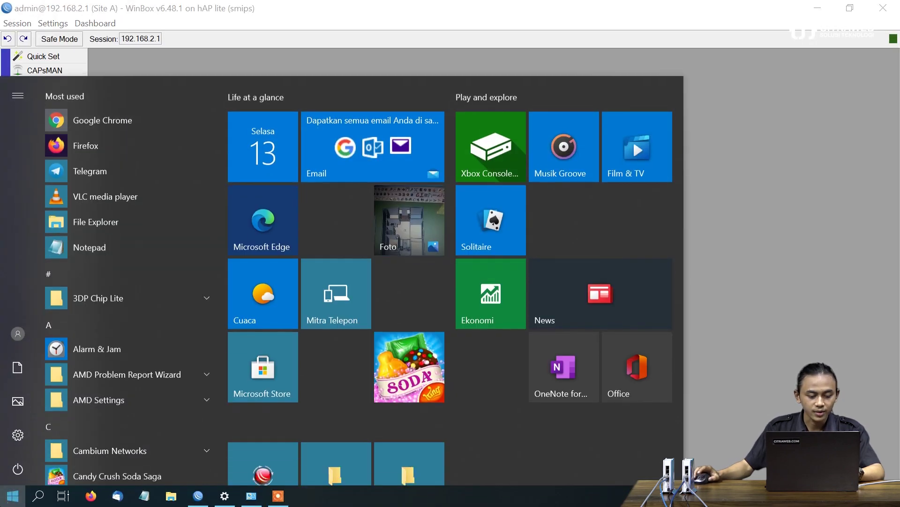
{"action": "type", "text": "cmd"}
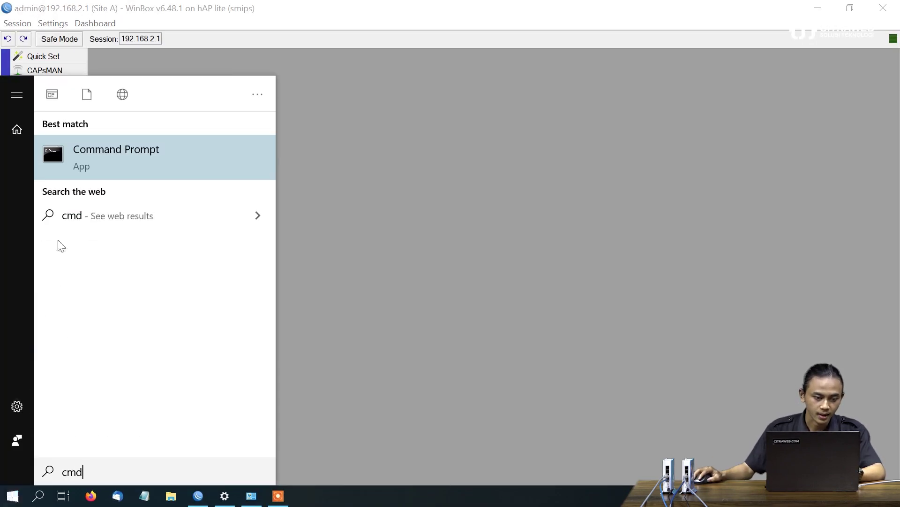
{"action": "left_click", "coordinate": [86, 168]}
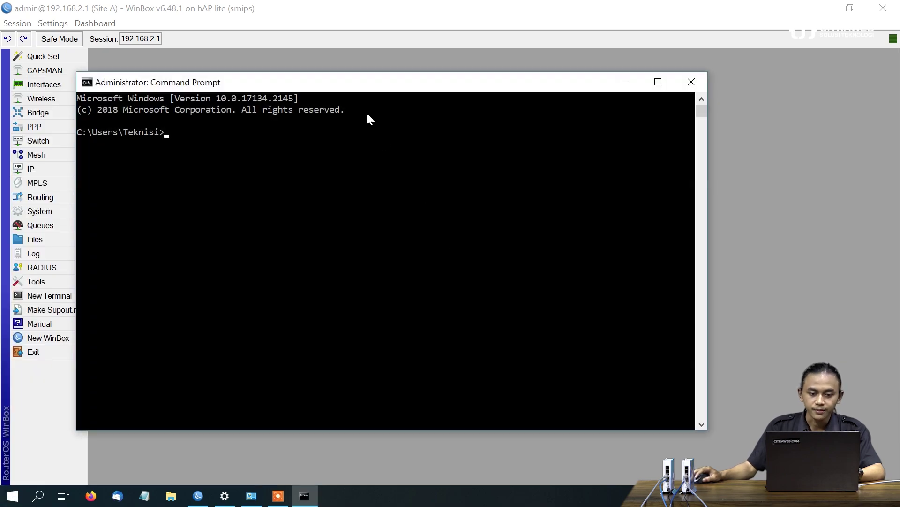
{"action": "left_click_drag", "start_coordinate": [372, 89], "coordinate": [512, 95]}
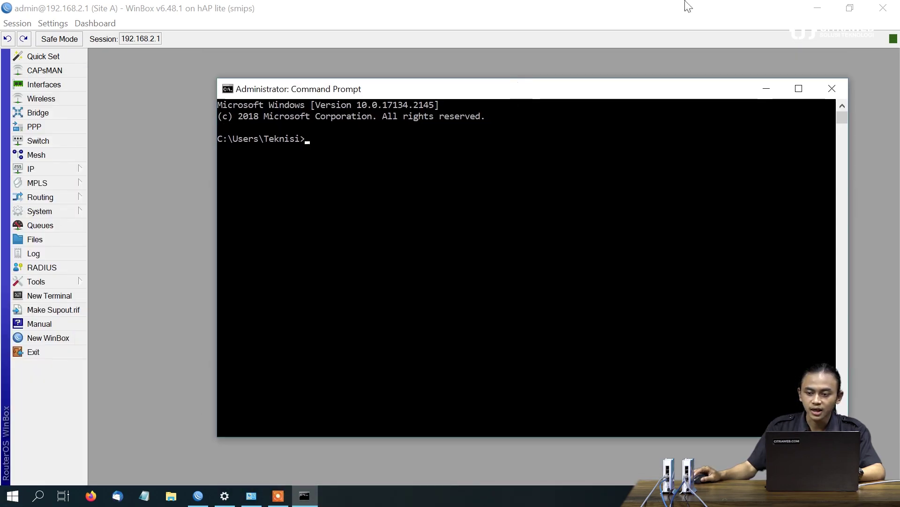
{"action": "left_click", "coordinate": [813, 10]}
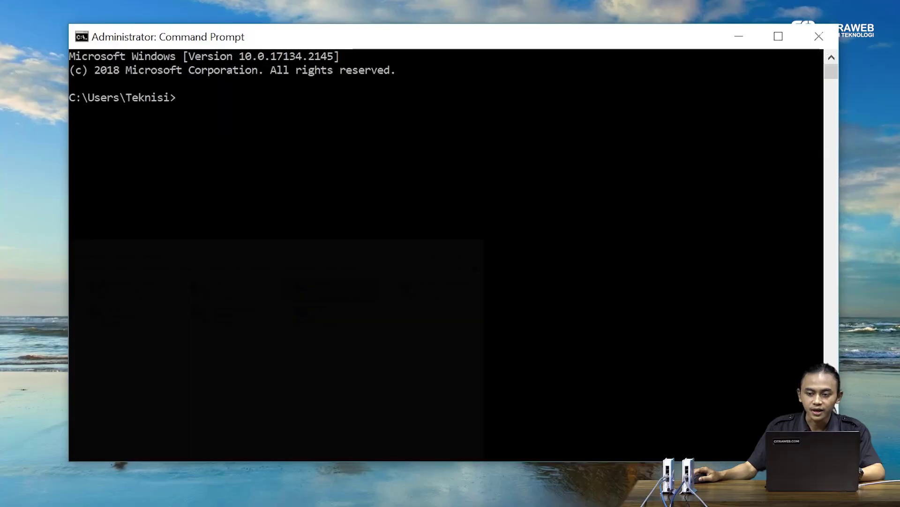
Ping 192.168.2.252 from the Command Prompt
{"action": "left_click", "coordinate": [592, 162]}
{"action": "type", "text": "pi"}
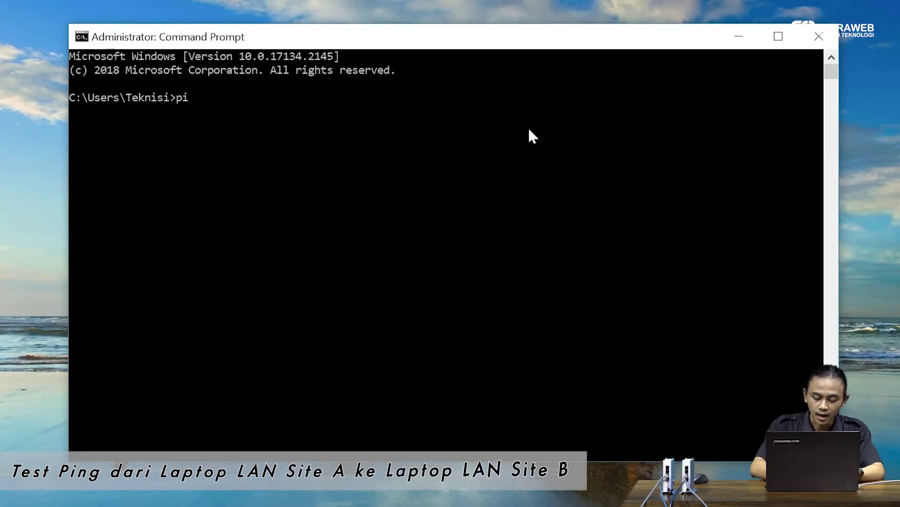
{"action": "type", "text": "ng 192."}
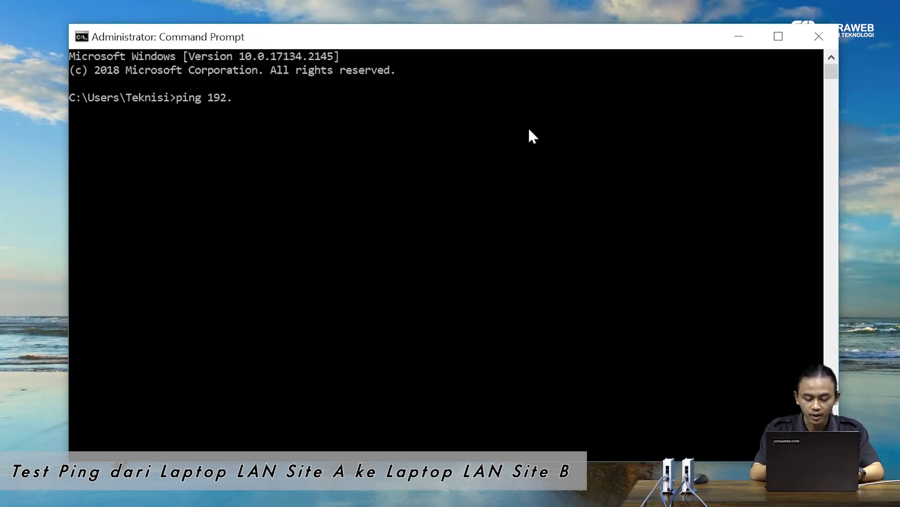
{"action": "type", "text": "168.2"}
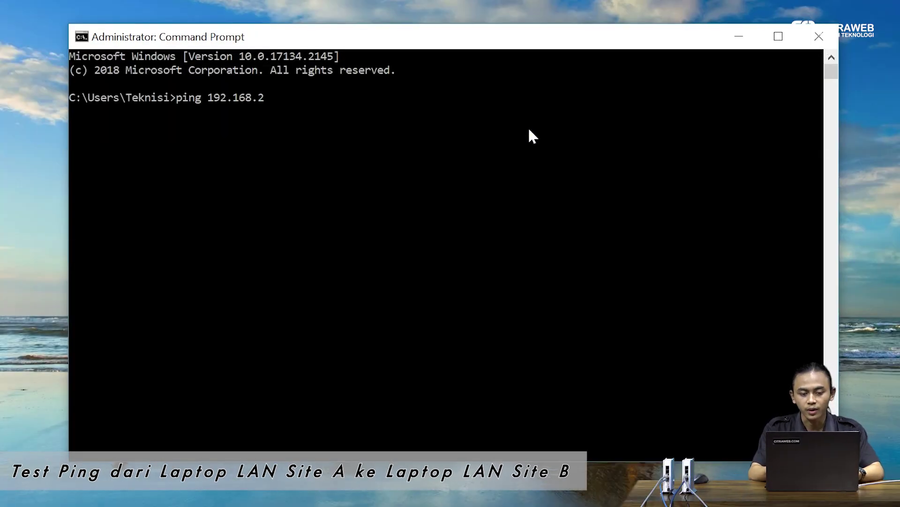
{"action": "type", "text": ".252"}
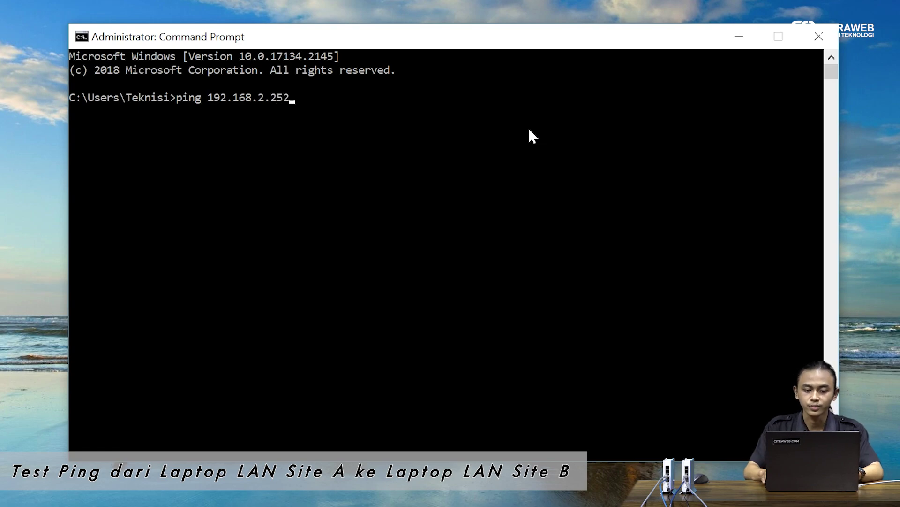
{"action": "key", "text": "Return"}
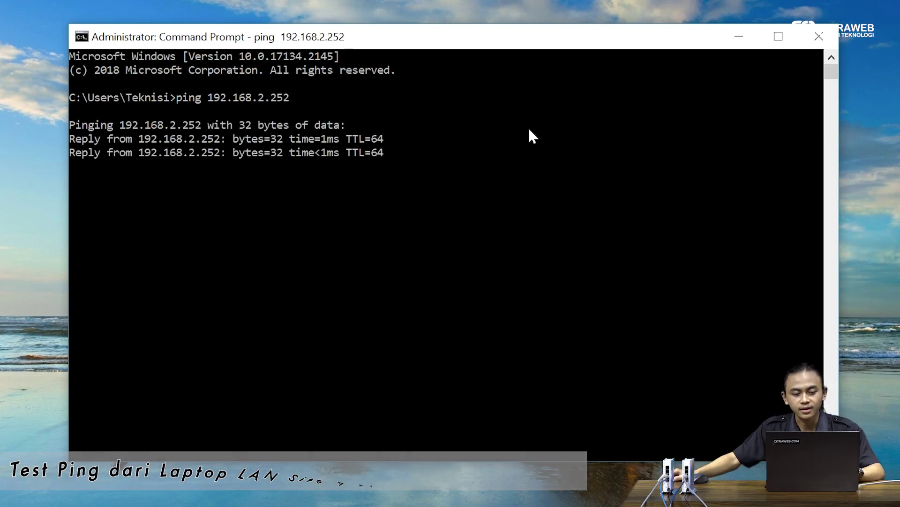